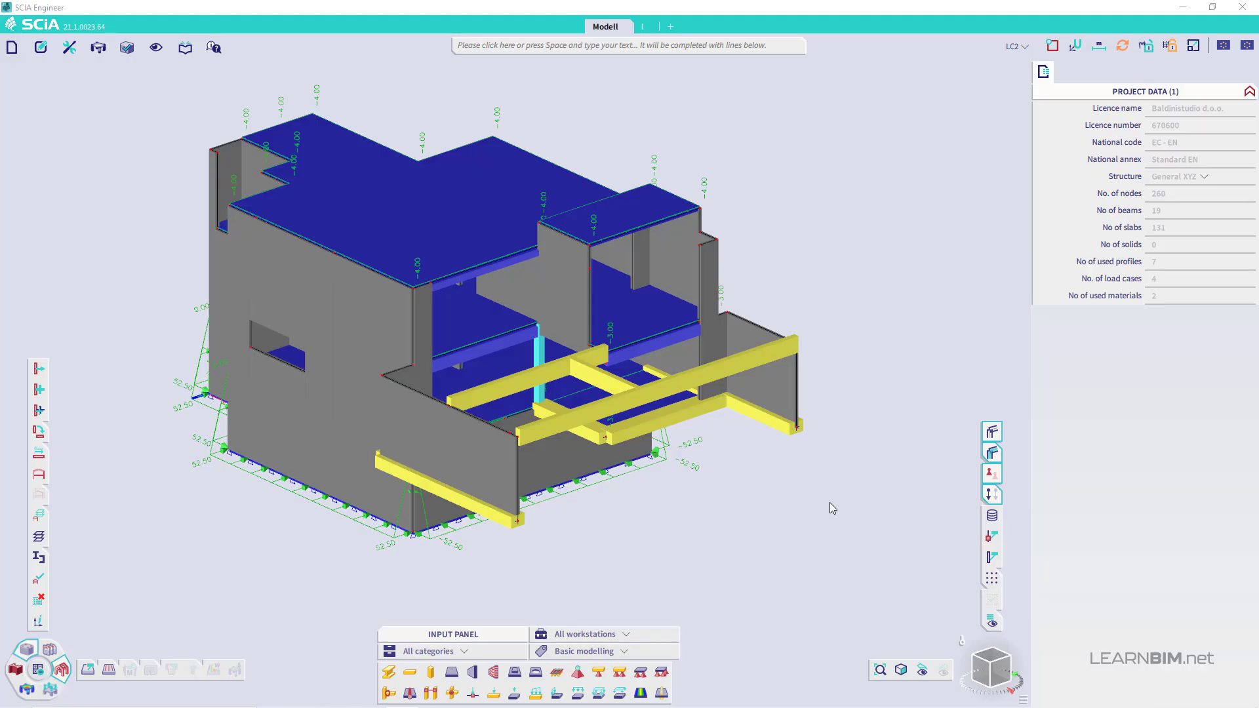
# Hide the loads in the model and enable Dynamics with seismic spectral analysis in the project's functionality settings
pyautogui.click(993, 496)
pyautogui.click(11, 47)
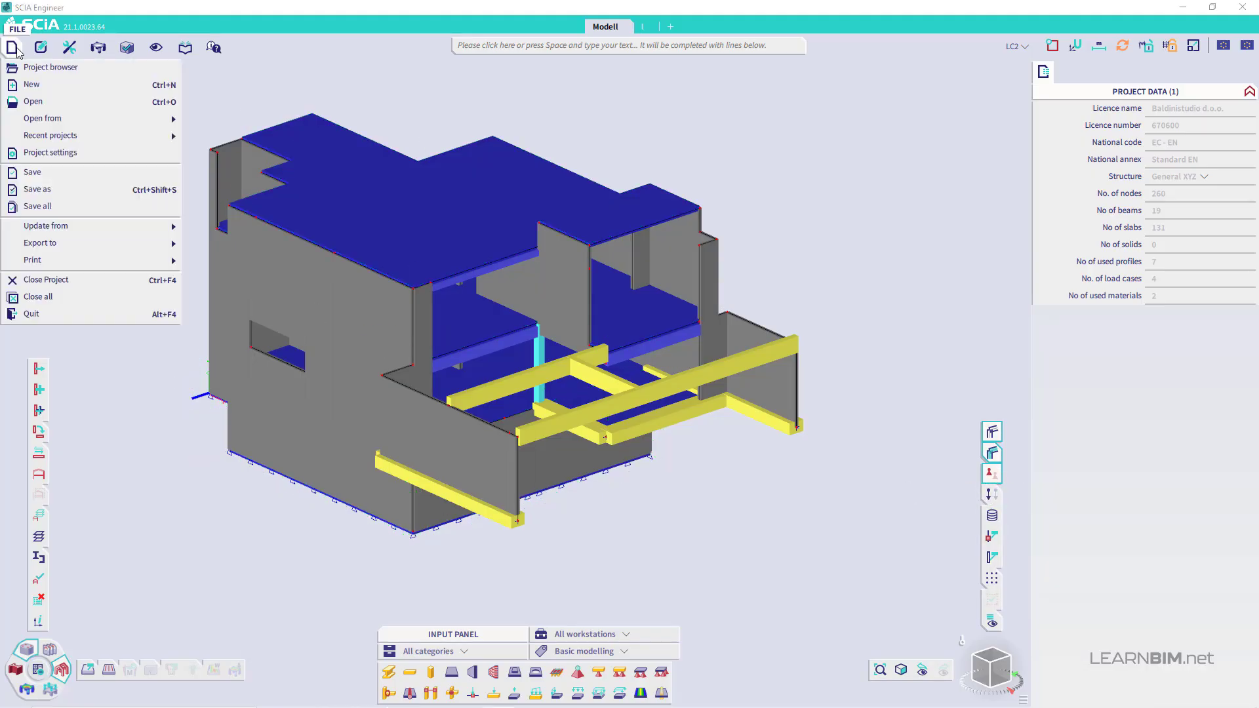
pyautogui.click(46, 151)
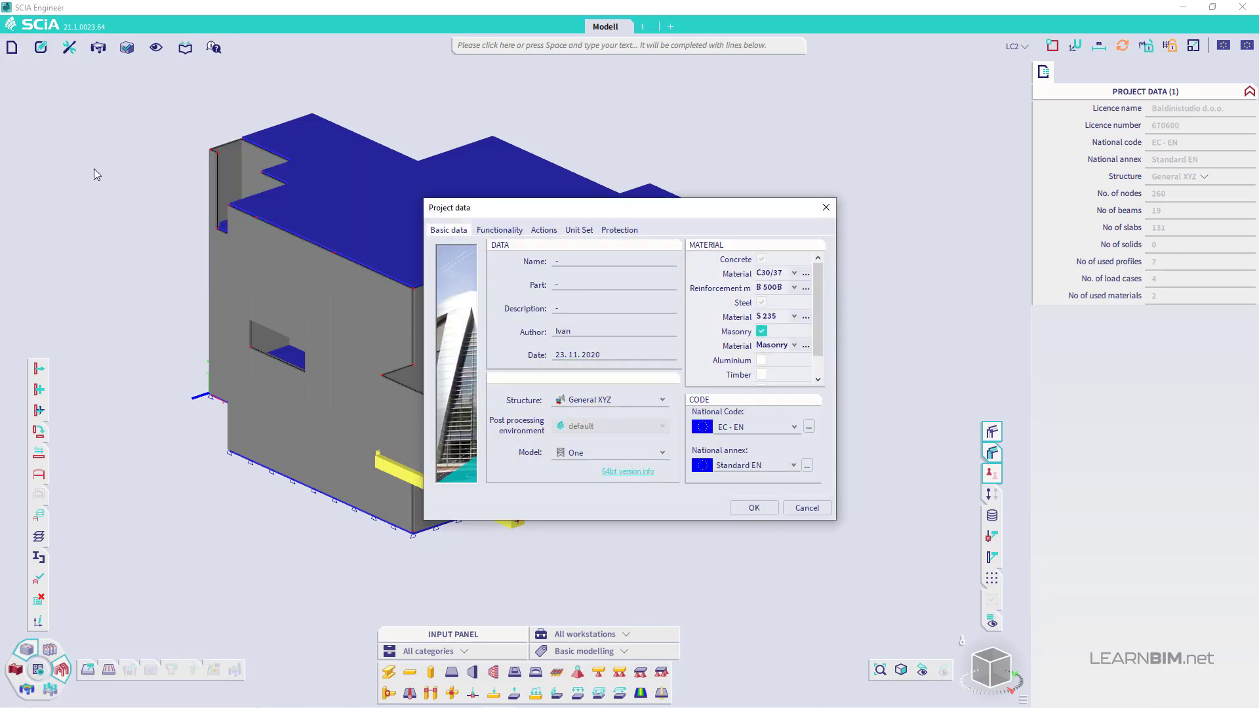
pyautogui.click(498, 229)
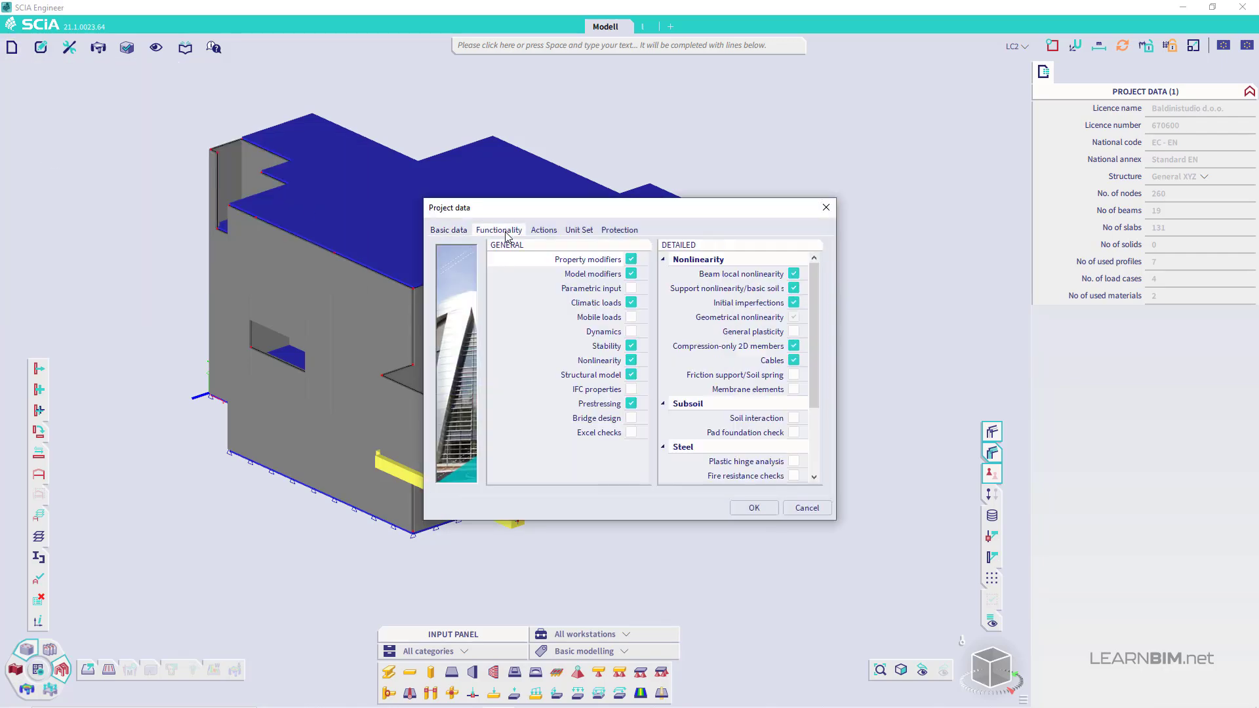
pyautogui.click(631, 332)
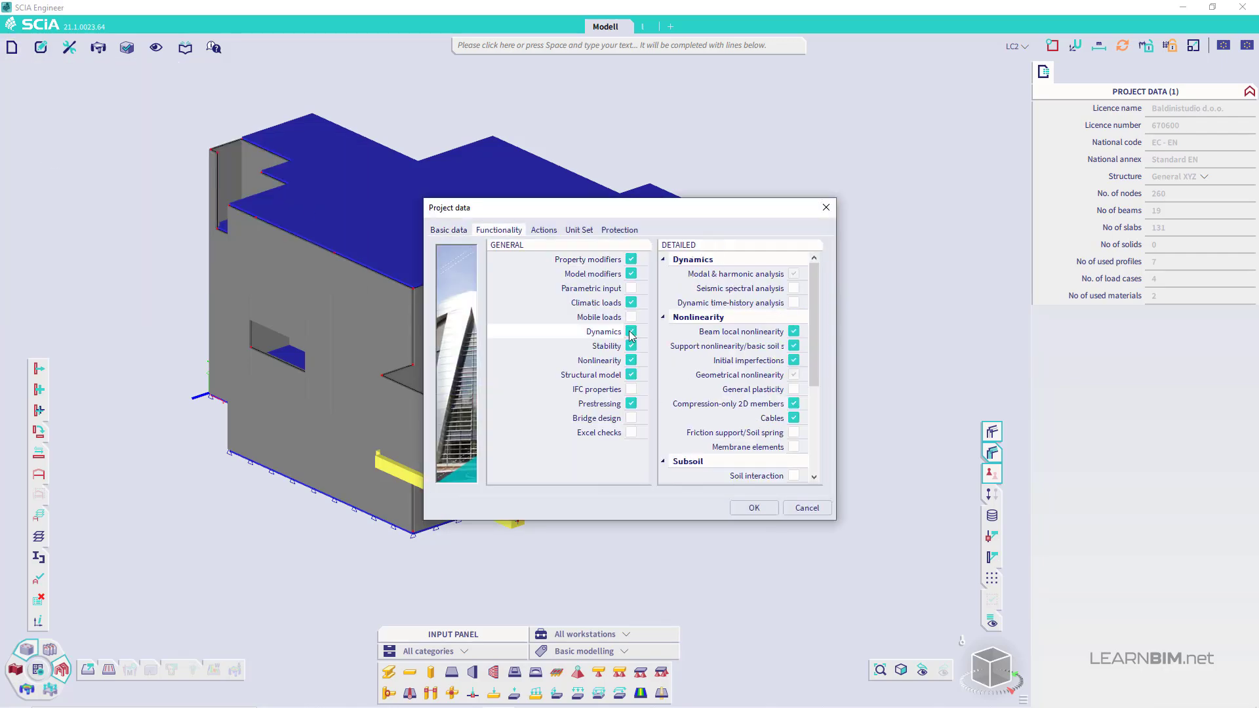
pyautogui.click(793, 288)
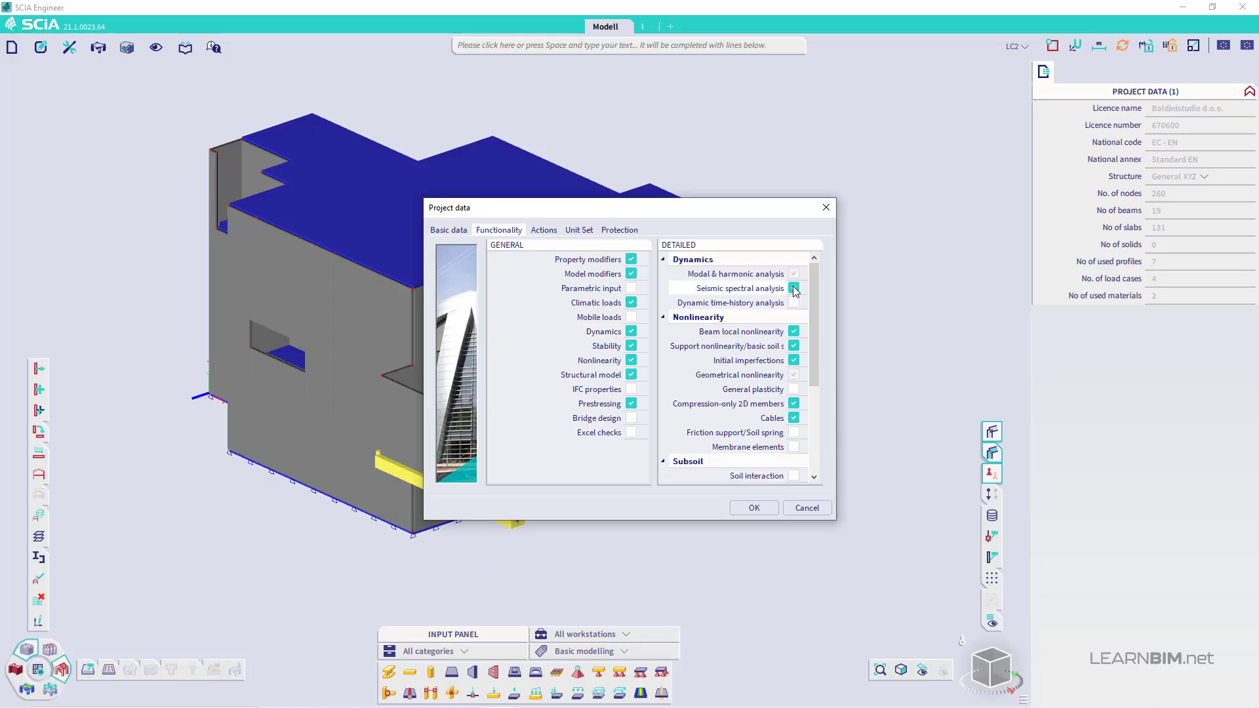
pyautogui.click(754, 508)
# Switch the input panel to the Dynamics workstation and show the commands for all tags
pyautogui.click(628, 639)
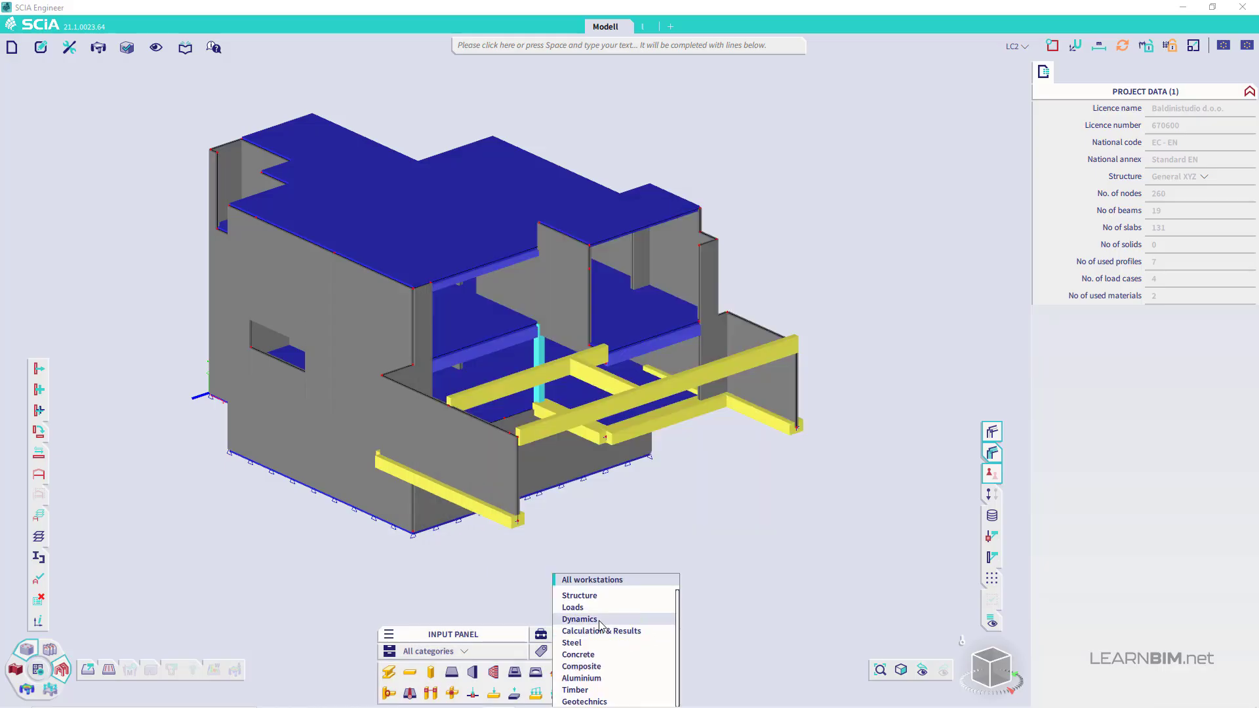
pyautogui.click(598, 620)
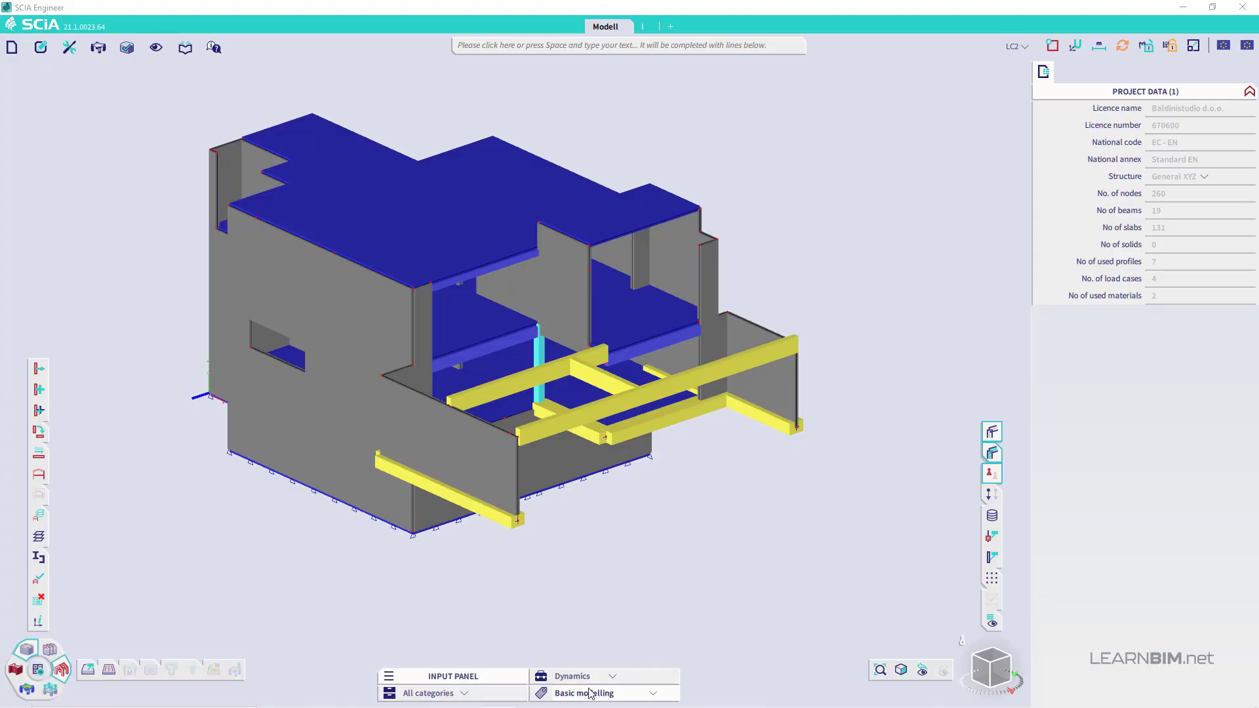
pyautogui.click(591, 694)
pyautogui.click(596, 629)
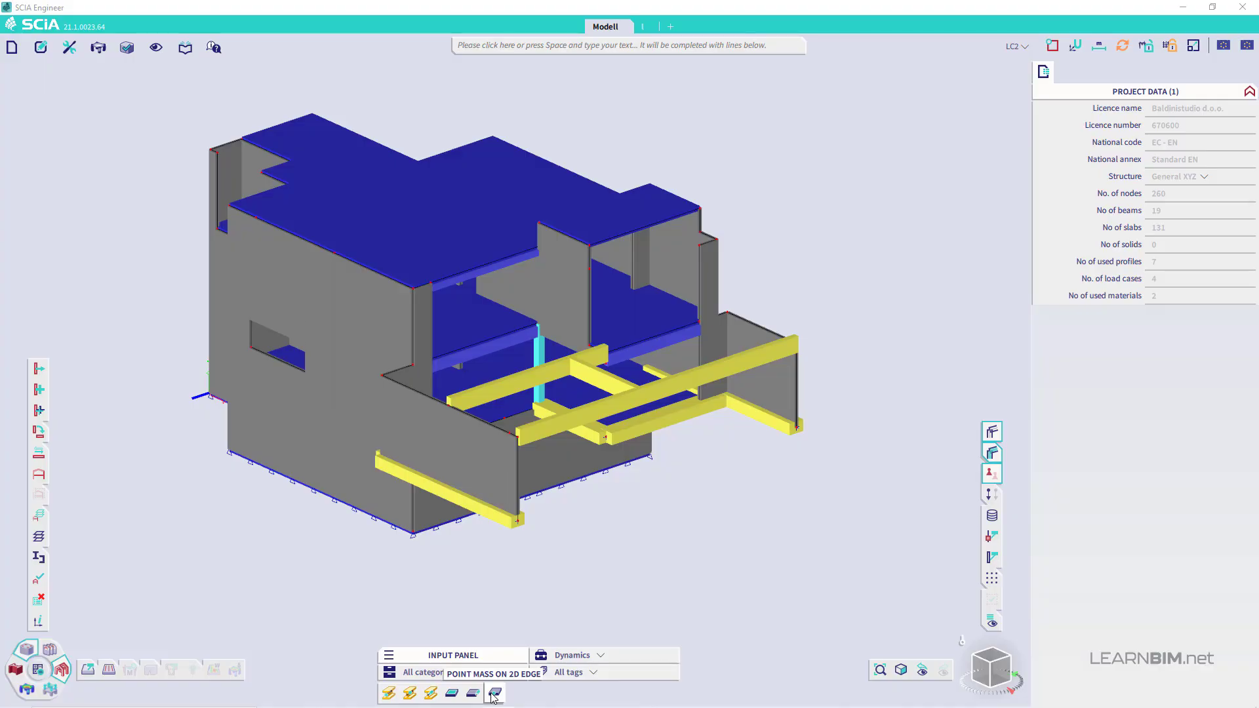
# Create a mass group bound to LC1 - Self weight and a second one bound to LC2 - additional permanent
pyautogui.click(580, 45)
pyautogui.write('Mass in node')
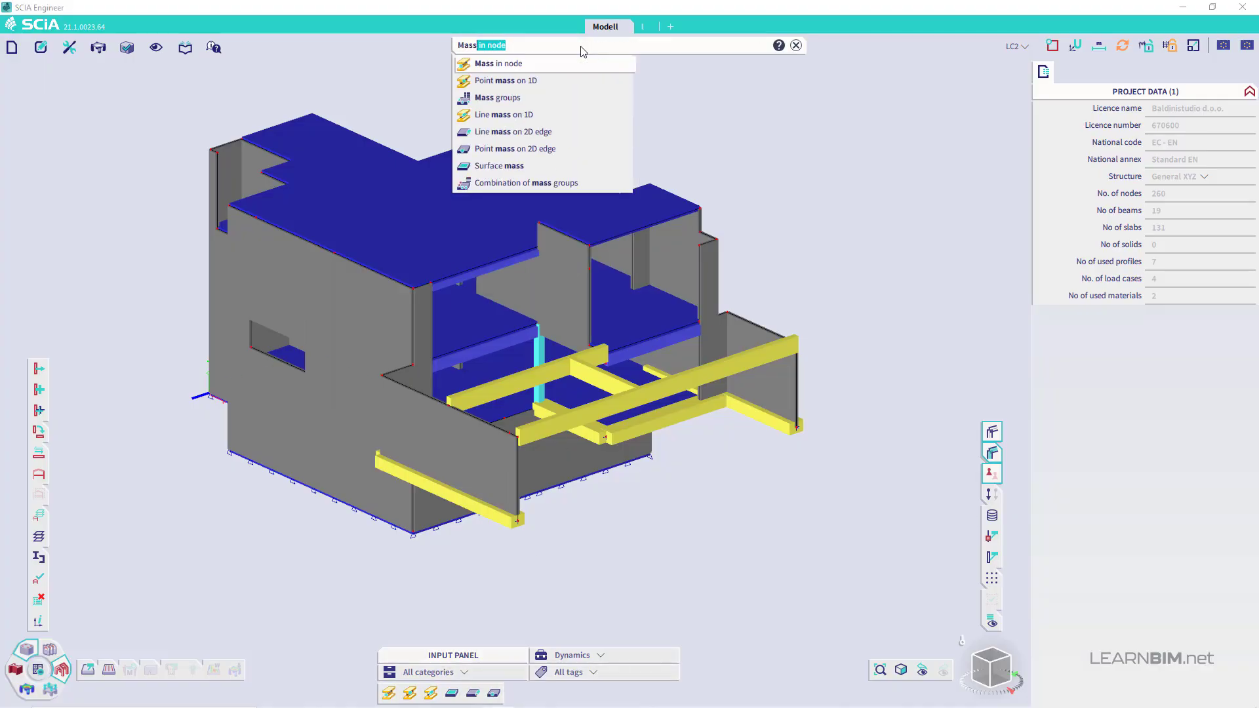
pyautogui.moveTo(503, 103)
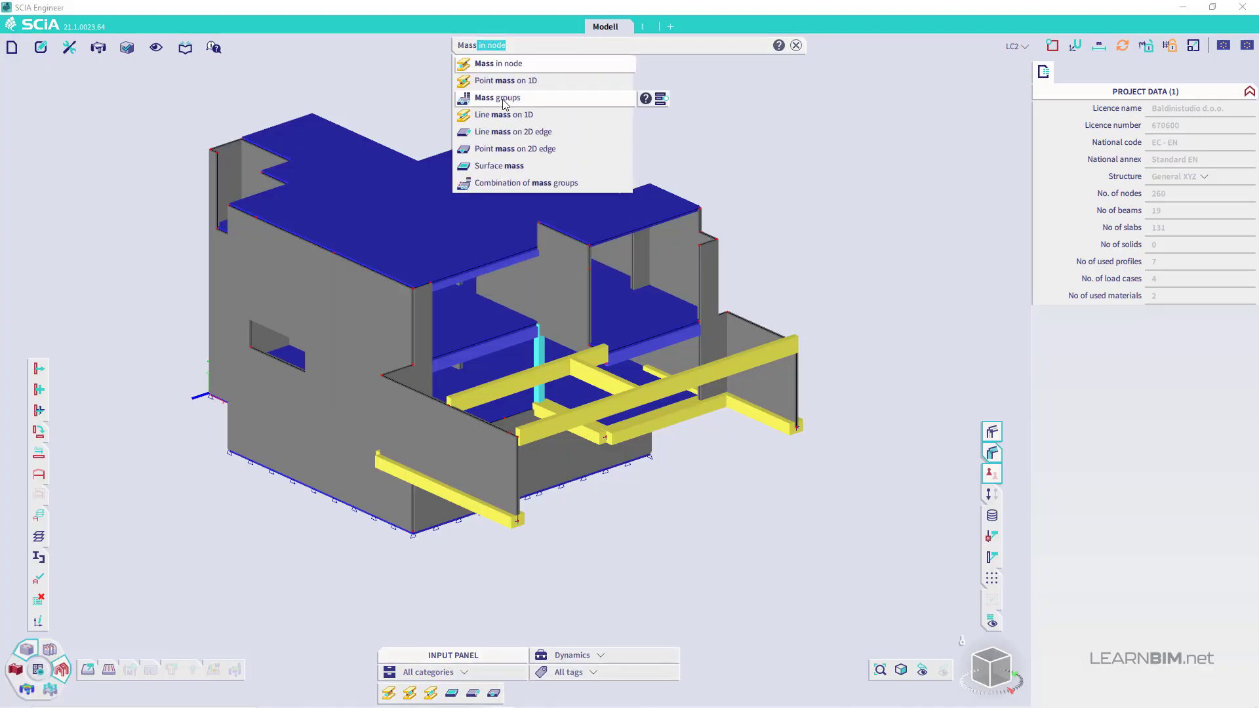
pyautogui.click(661, 103)
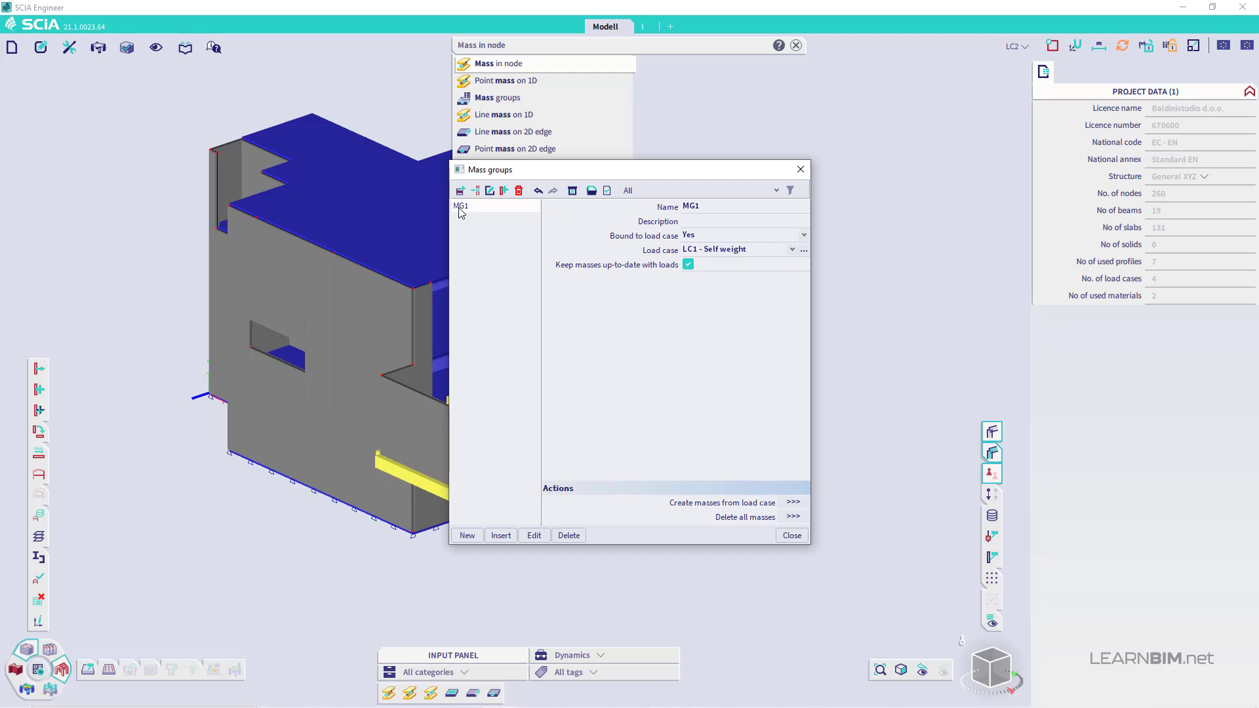
pyautogui.click(466, 535)
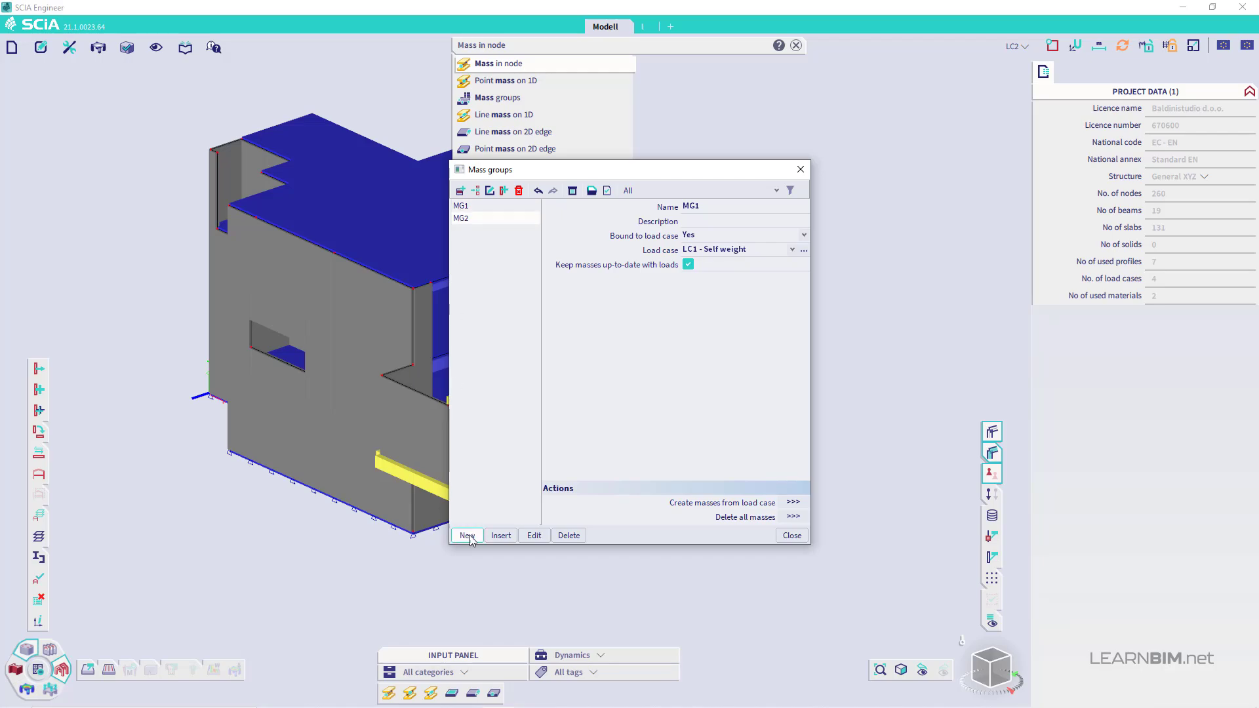
pyautogui.click(716, 250)
pyautogui.click(719, 267)
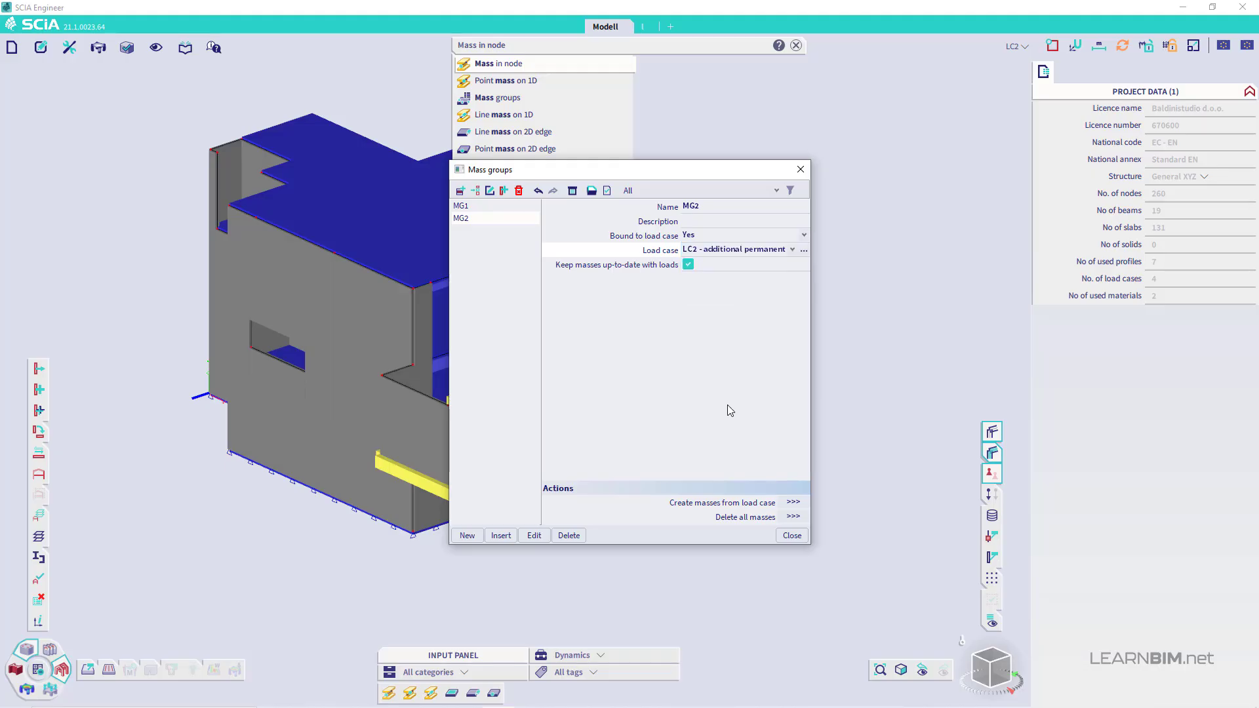
# Add a third mass group bound to load case LC3 - variable load and close the mass group manager
pyautogui.click(466, 535)
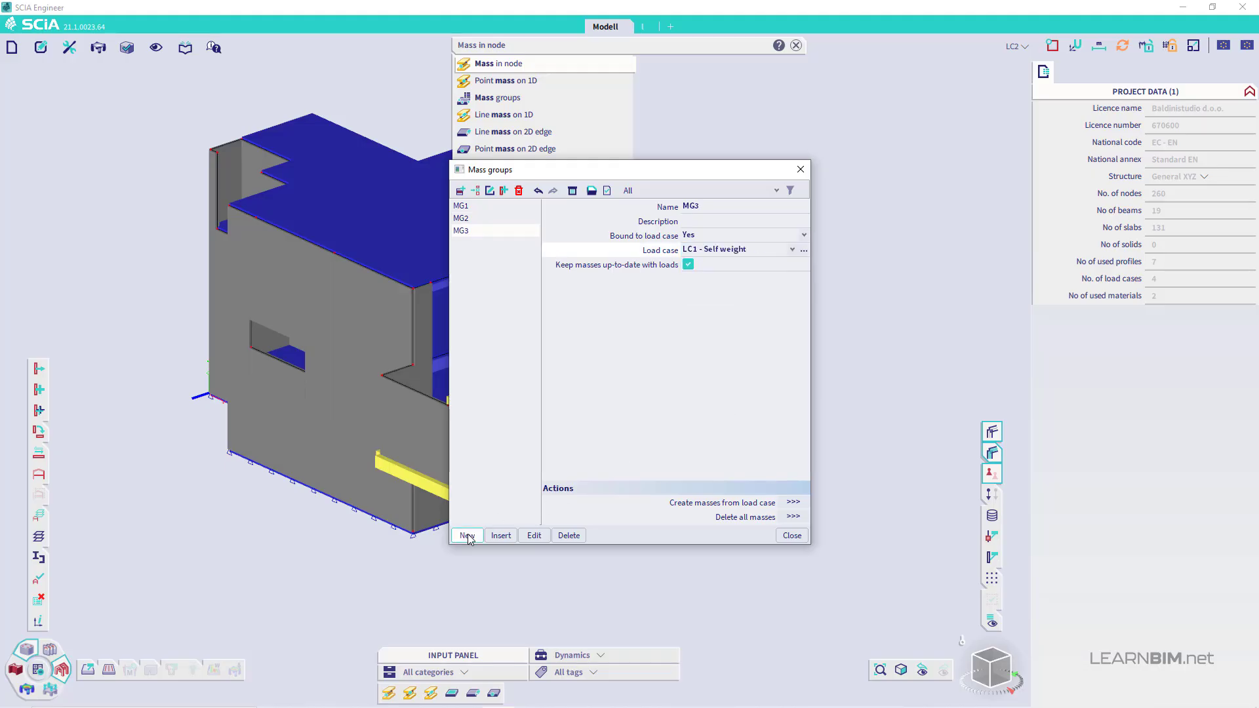
pyautogui.click(730, 251)
pyautogui.click(748, 284)
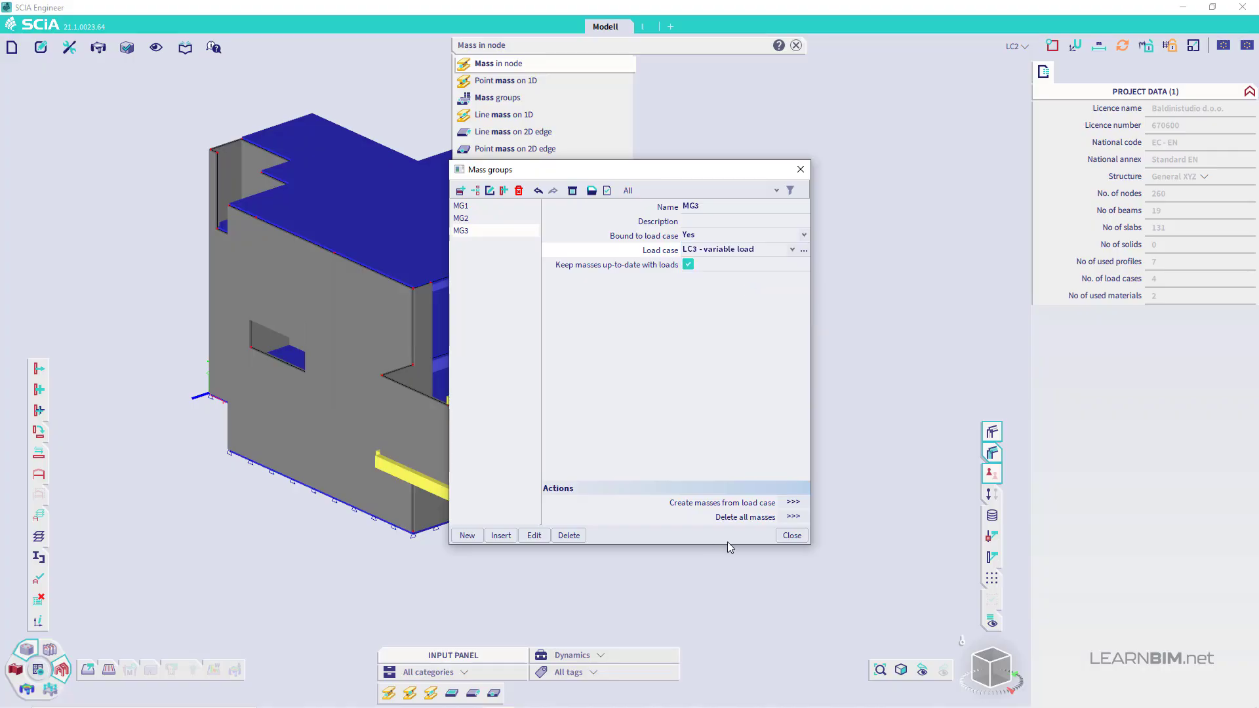
pyautogui.click(791, 536)
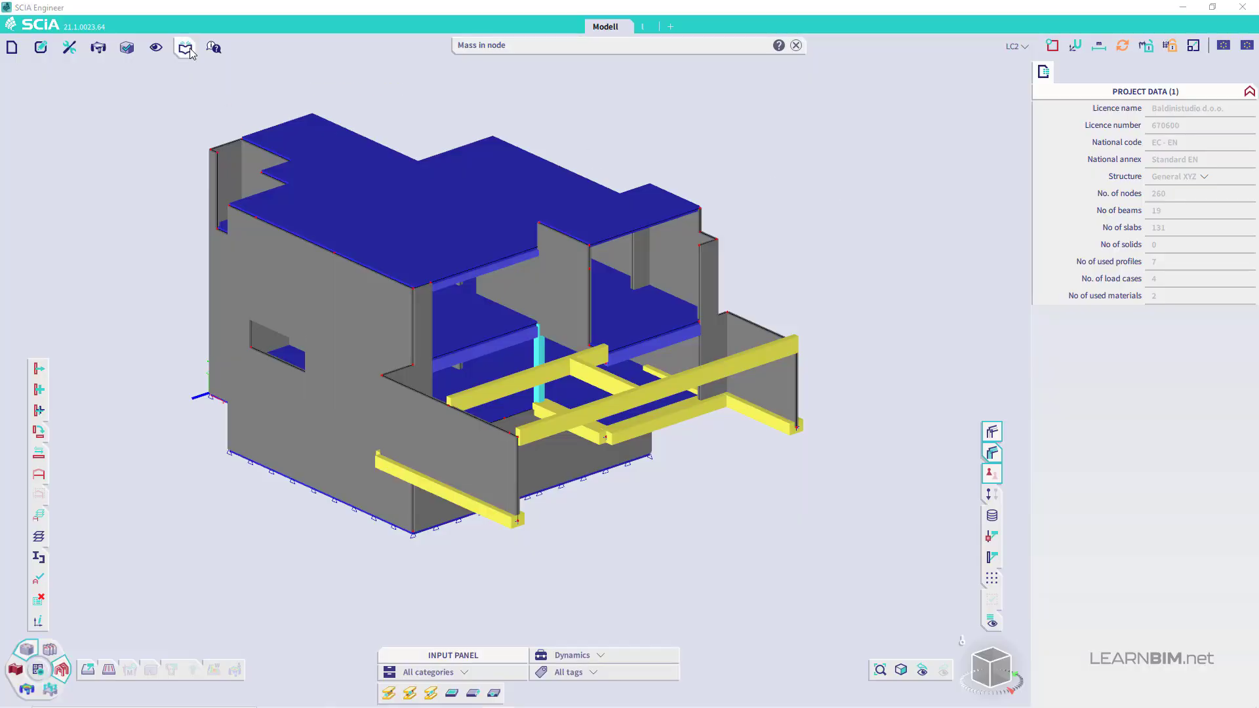
# Create a combination of mass groups that contains all three mass groups
pyautogui.click(185, 47)
pyautogui.moveTo(217, 192)
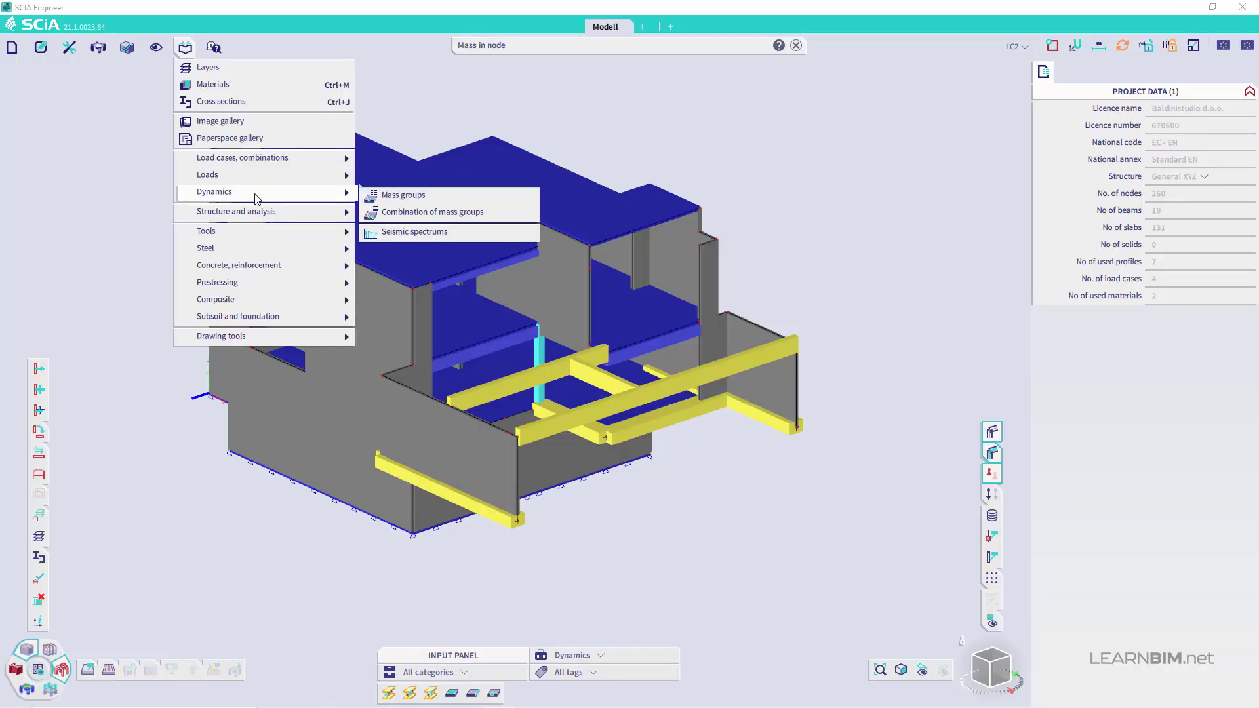
pyautogui.click(406, 214)
pyautogui.click(771, 273)
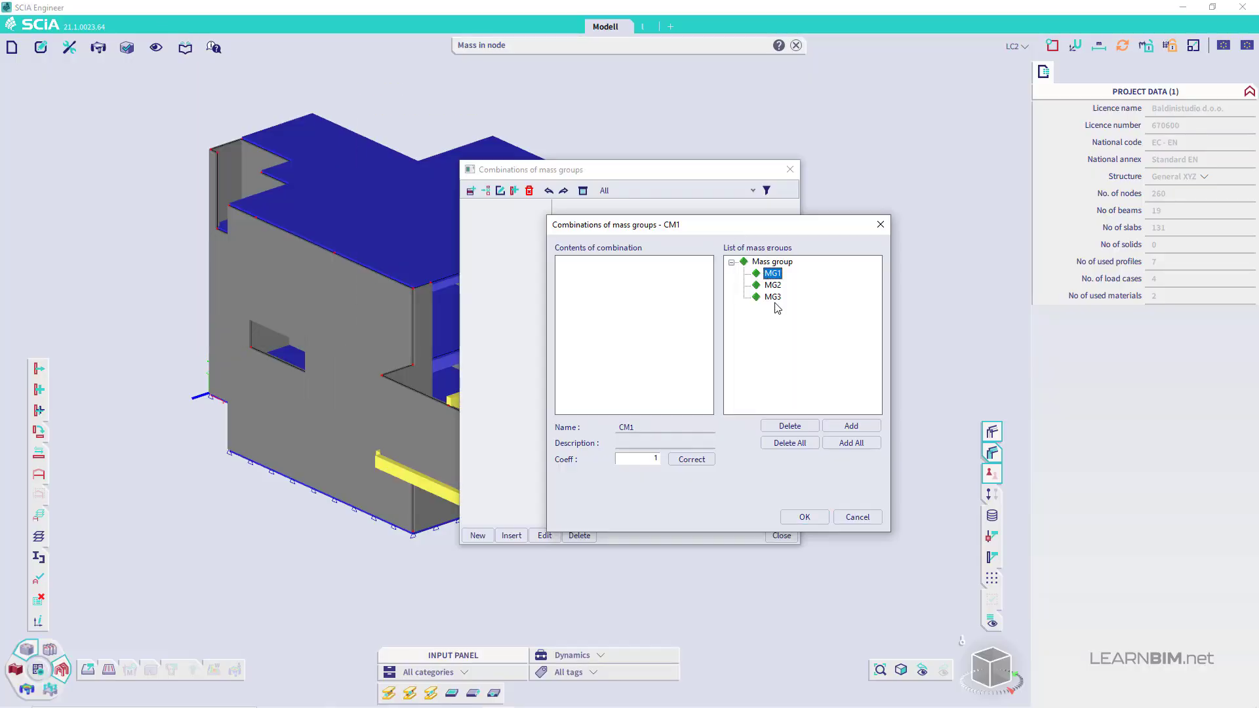
pyautogui.keyDown('shift'); pyautogui.click(773, 297); pyautogui.keyUp('shift')
pyautogui.click(846, 443)
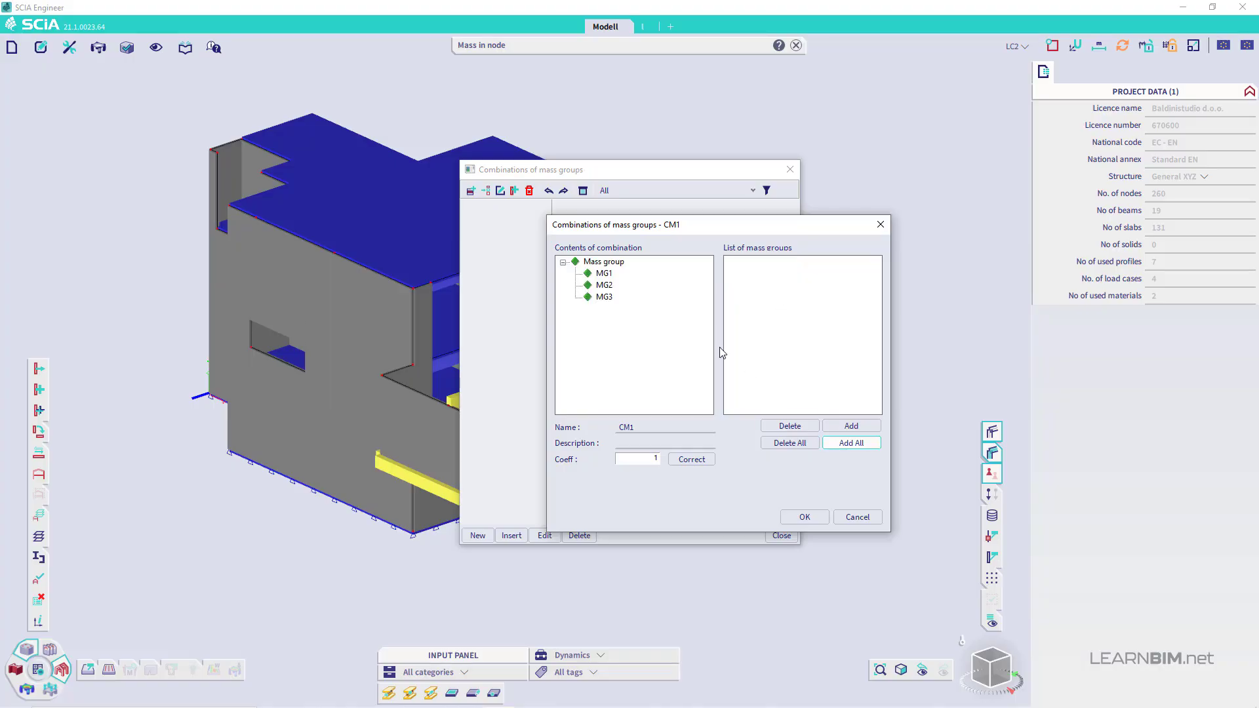
# Set the coefficient of MG3 to 0.3 in the mass combination, then confirm and close the combinations manager
pyautogui.click(513, 275)
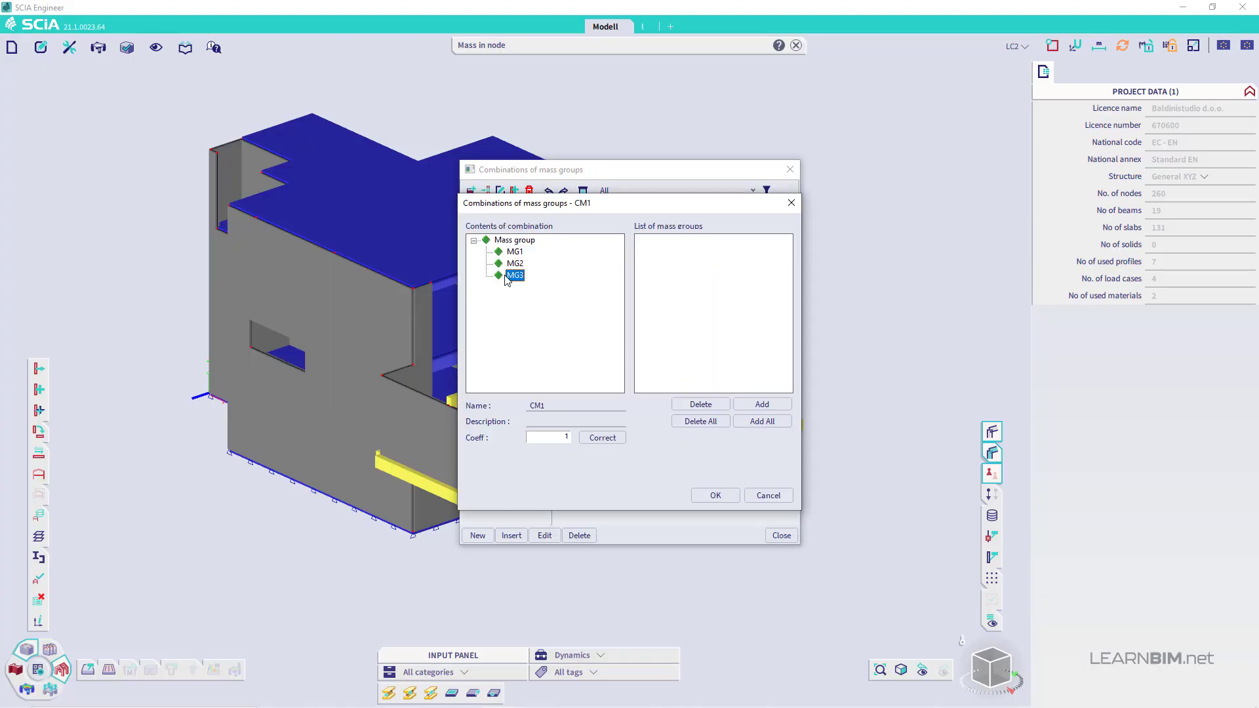
pyautogui.click(592, 437)
pyautogui.click(596, 440)
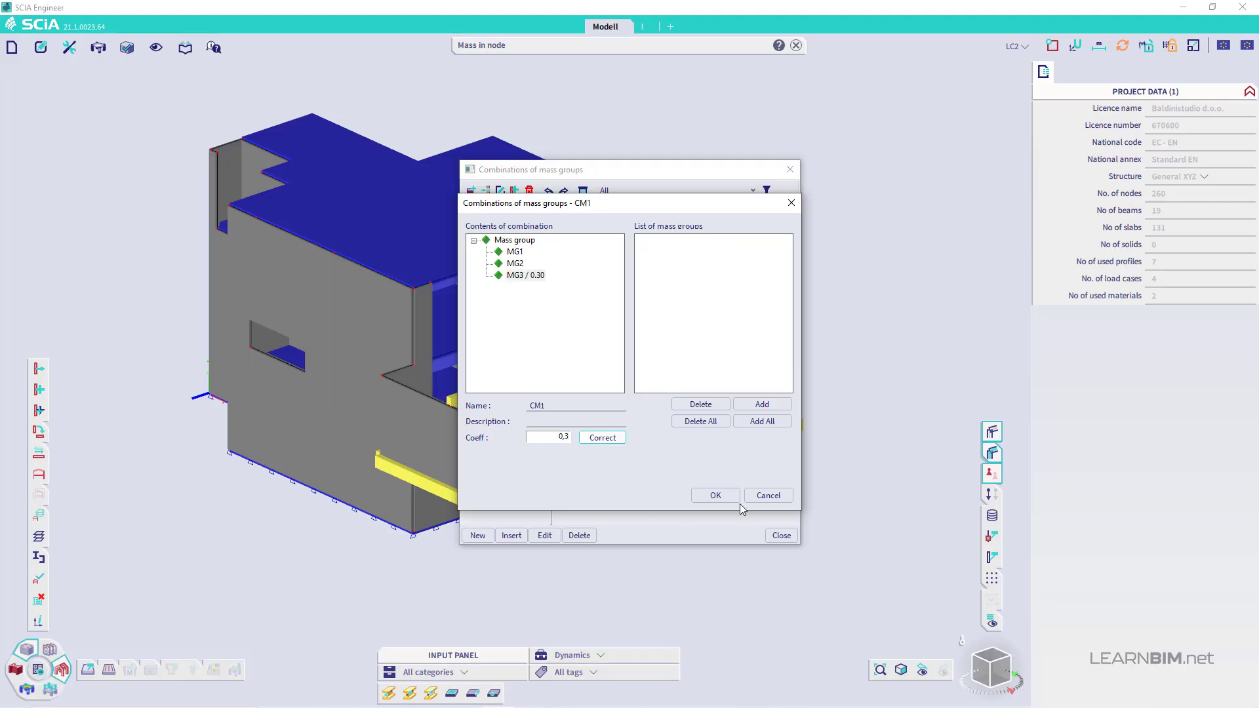
pyautogui.click(716, 495)
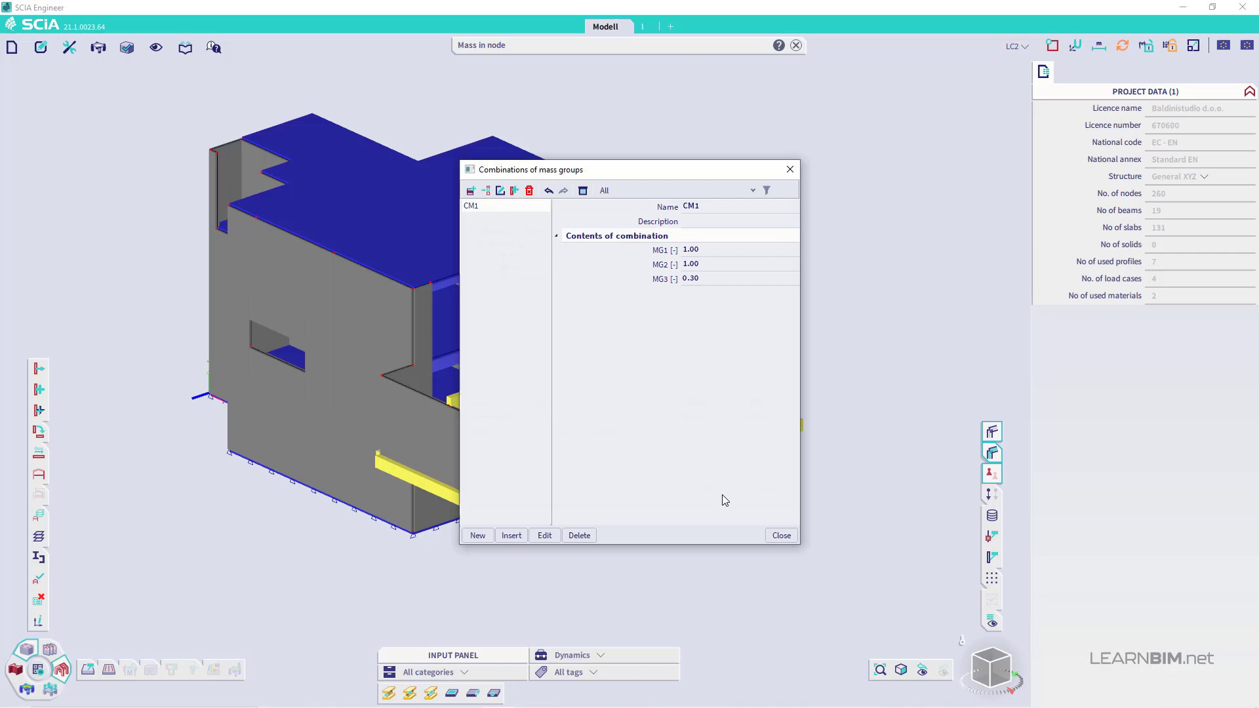
pyautogui.click(780, 536)
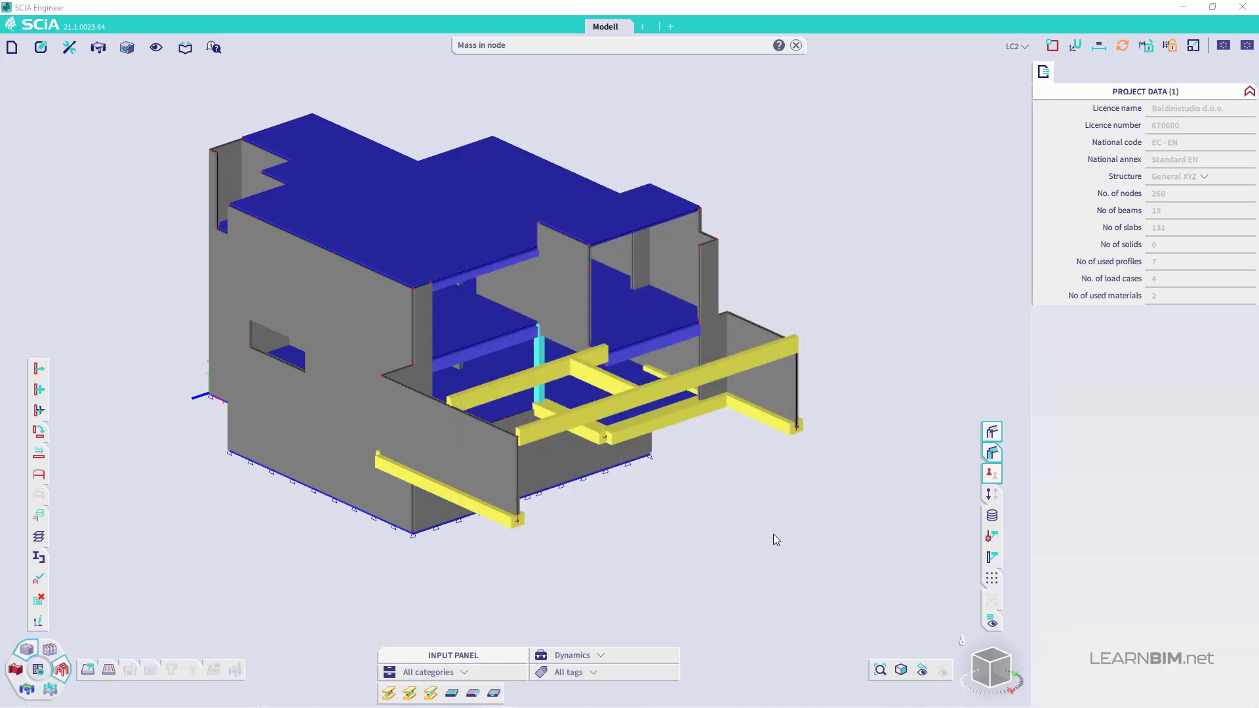
# Add a new load case after the snow case and describe it as Sx
pyautogui.click(795, 47)
pyautogui.write('load')
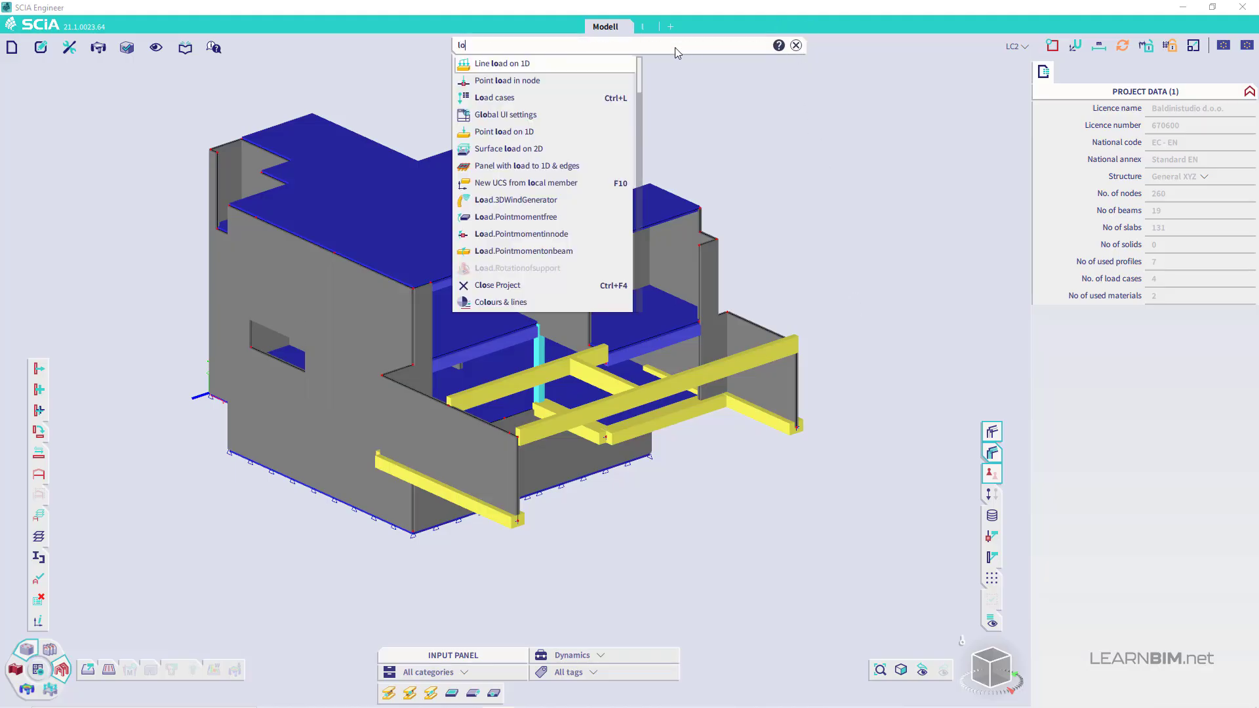
pyautogui.click(556, 98)
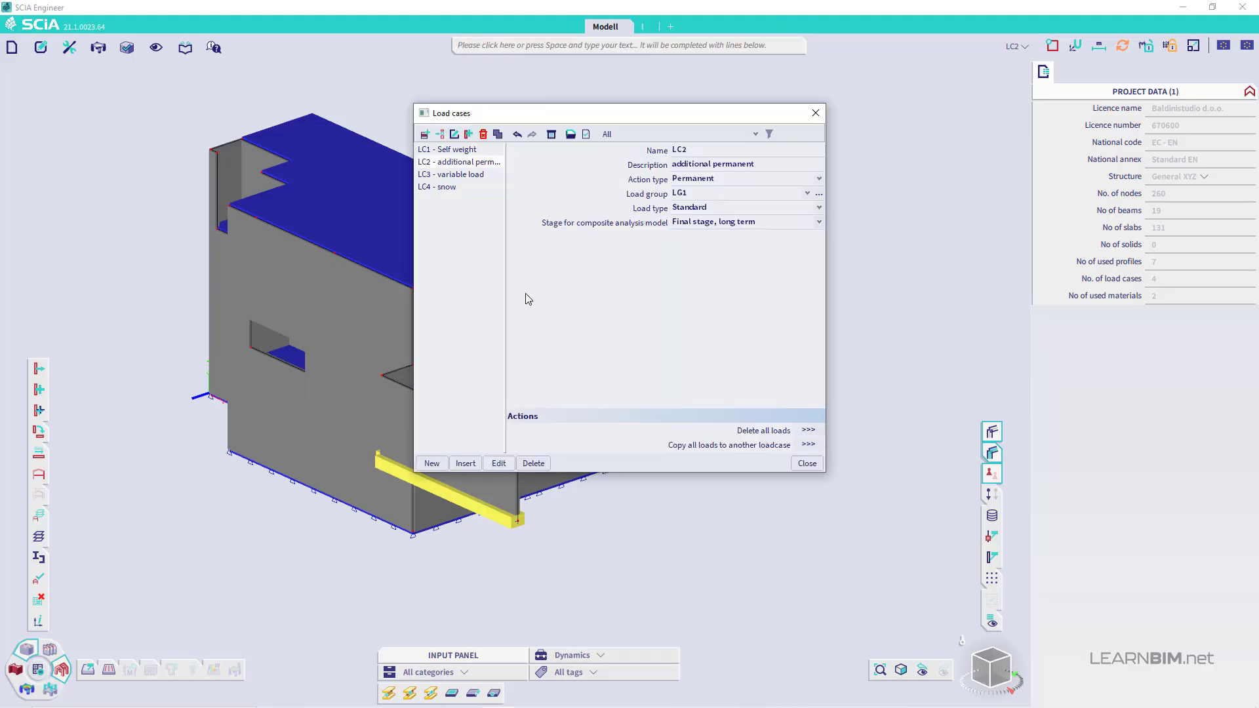
pyautogui.click(432, 462)
pyautogui.click(688, 165)
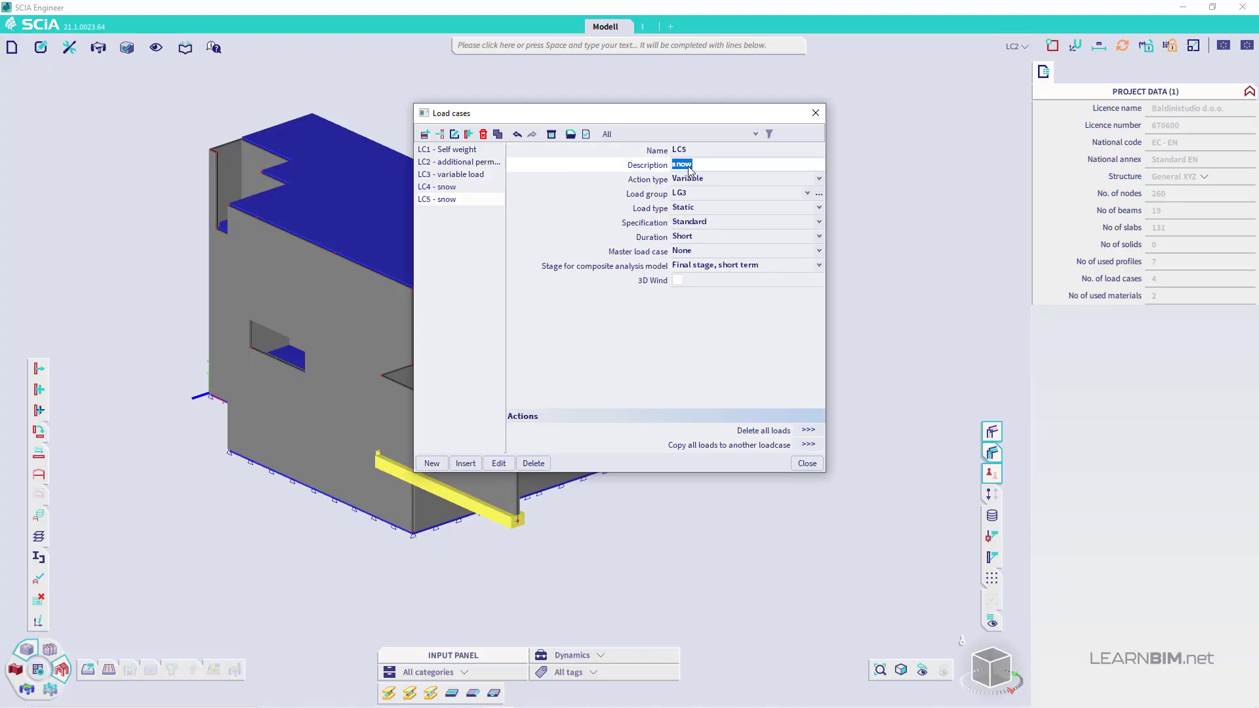
pyautogui.write('Sx')
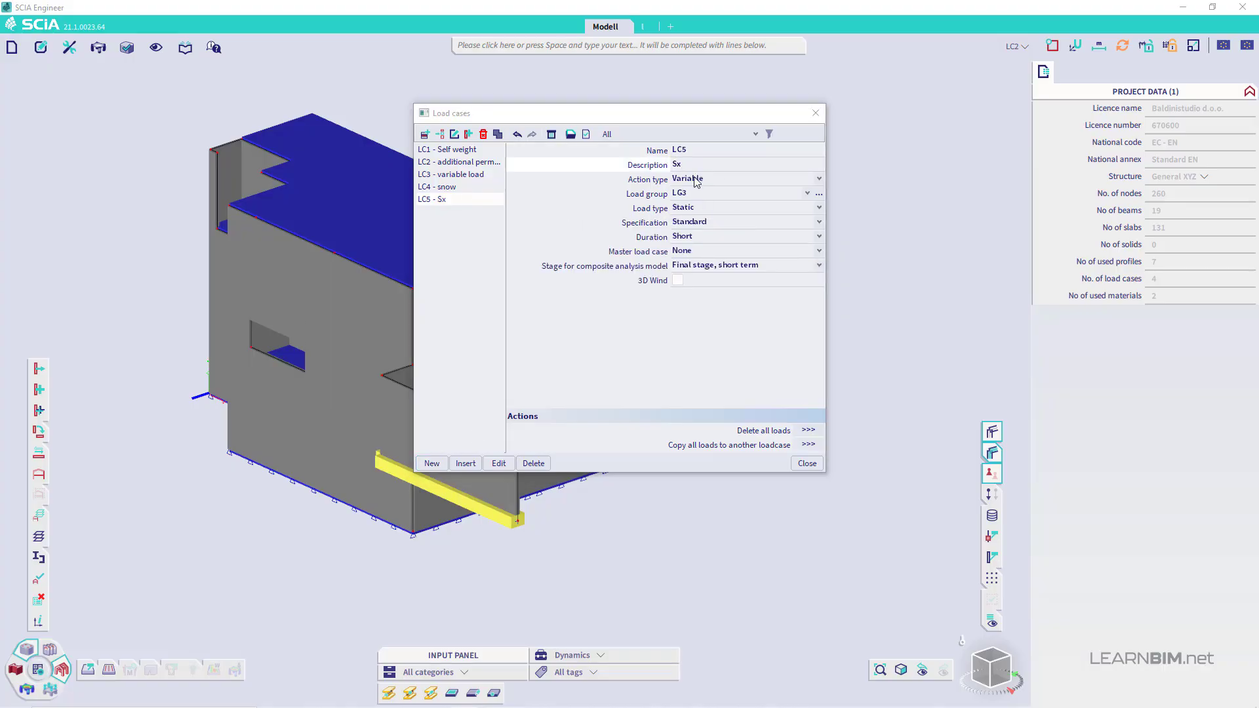
# Create a new load group with relation Exclusive and load Seismic, and assign it to the Sx load case
pyautogui.click(819, 195)
pyautogui.click(477, 535)
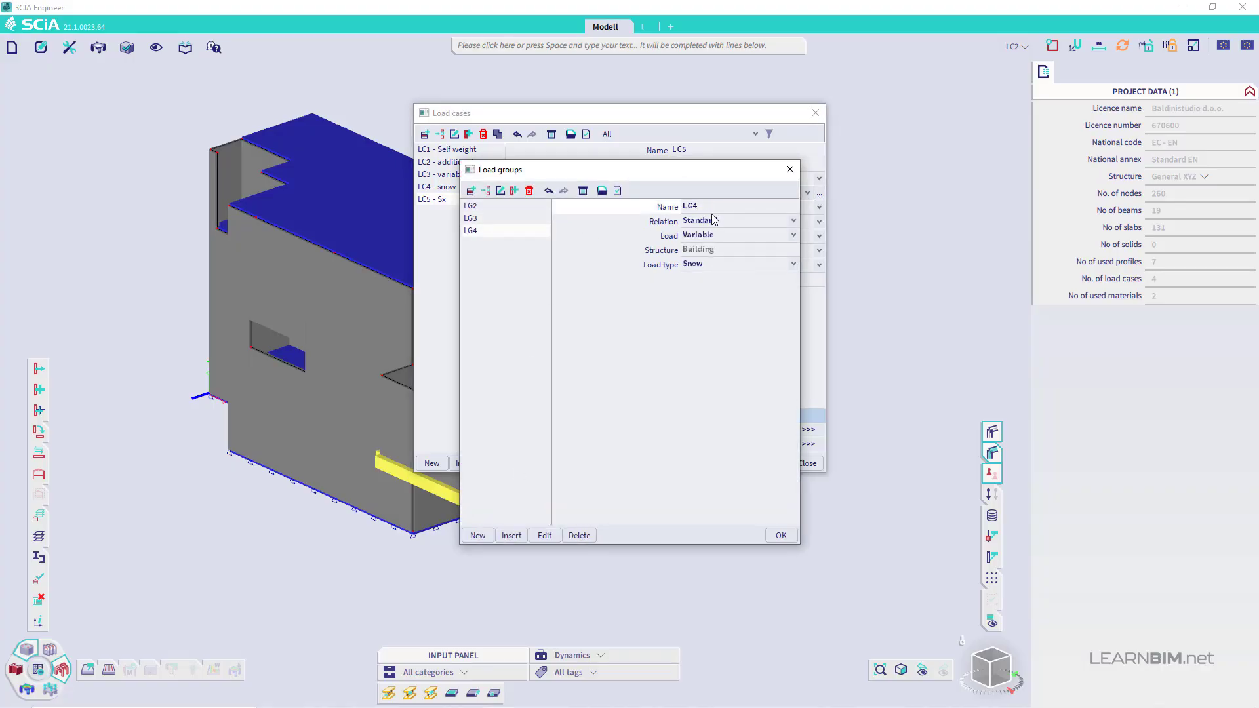
pyautogui.click(715, 221)
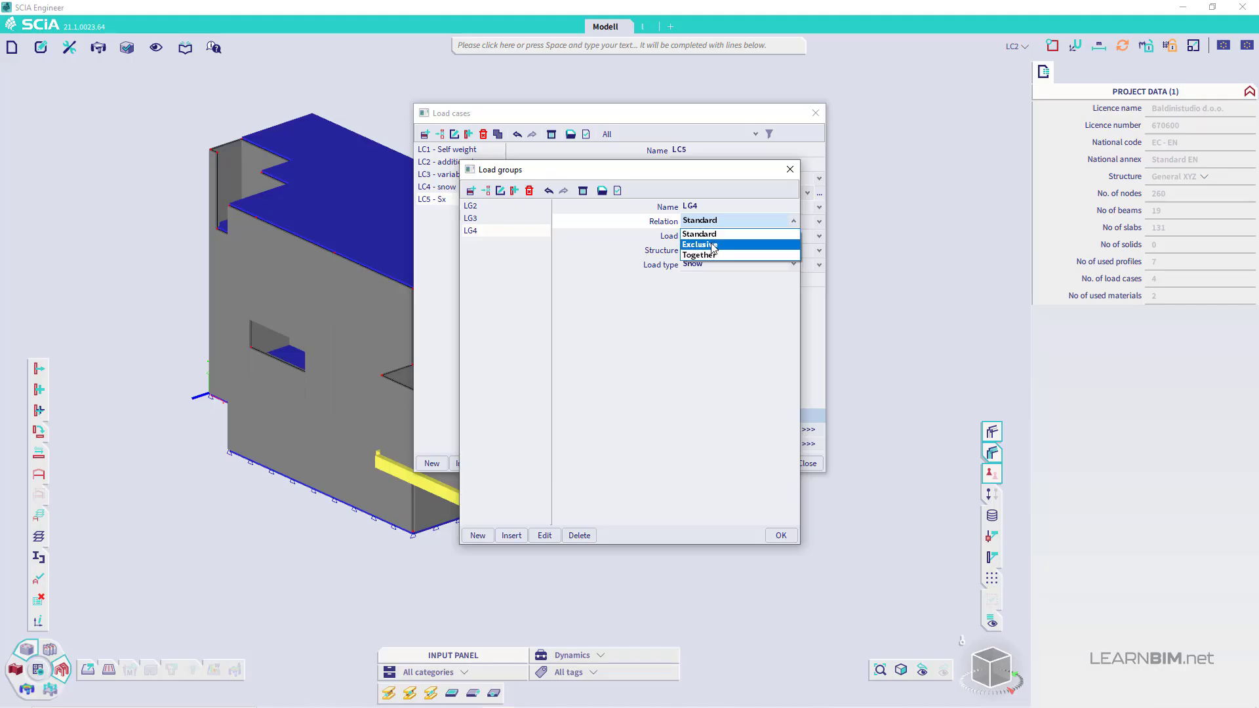
pyautogui.click(713, 245)
pyautogui.click(713, 236)
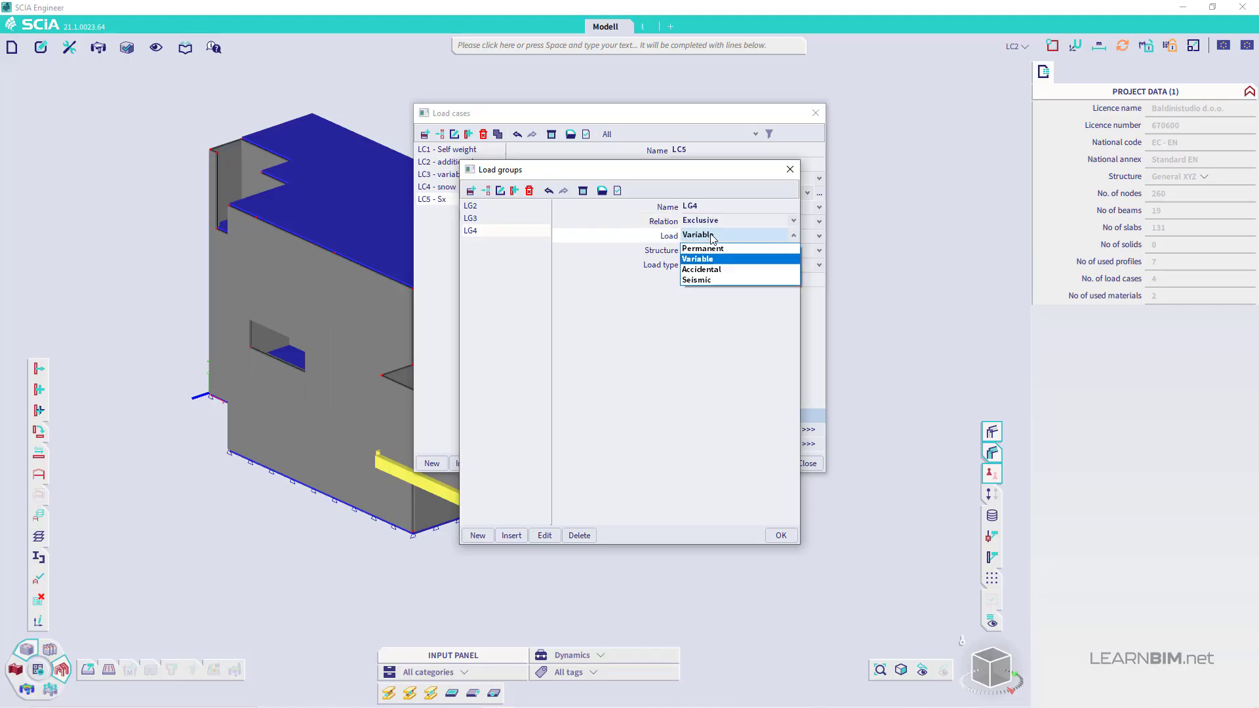
pyautogui.click(700, 280)
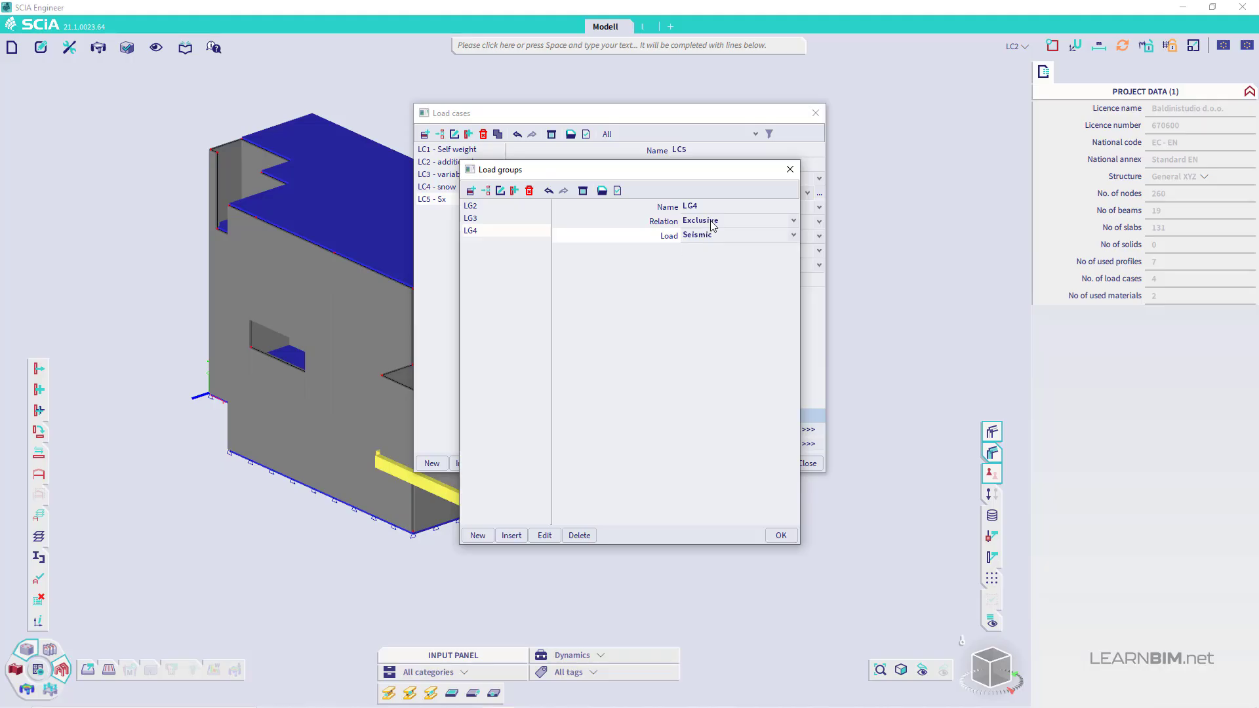
pyautogui.click(778, 535)
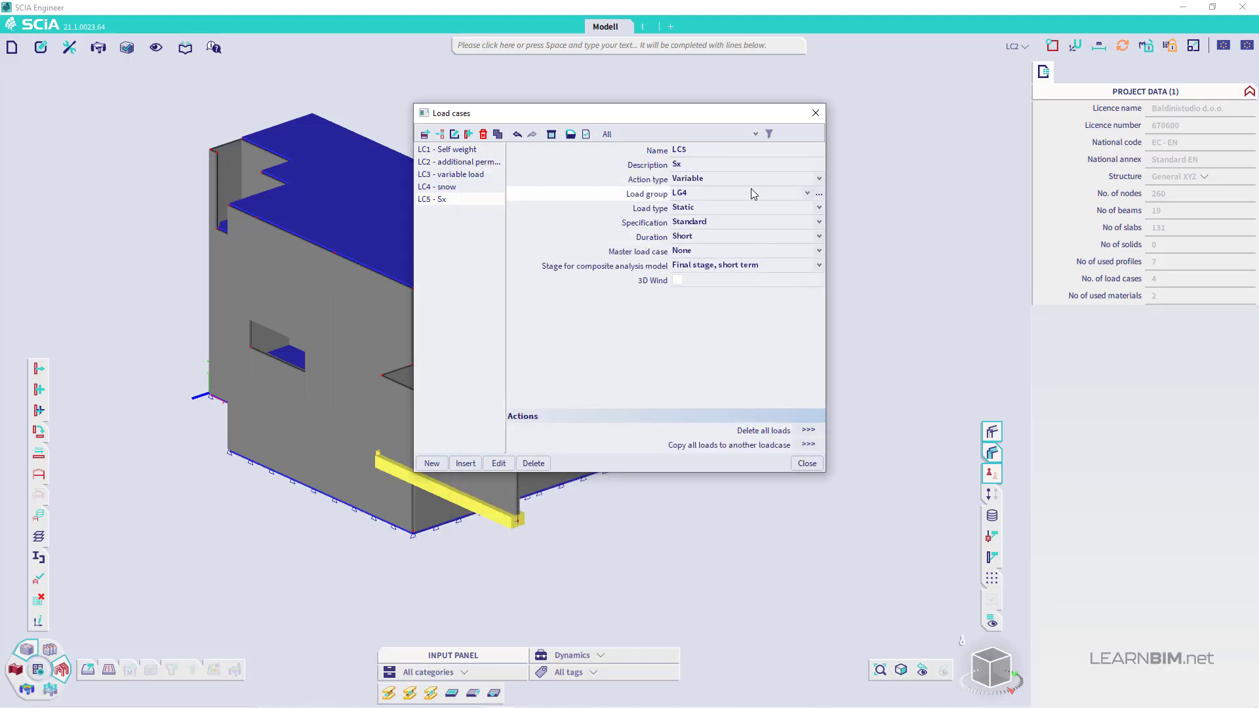
# Set the load type of the Sx load case to Dynamic and enable seismic action in direction X
pyautogui.click(749, 207)
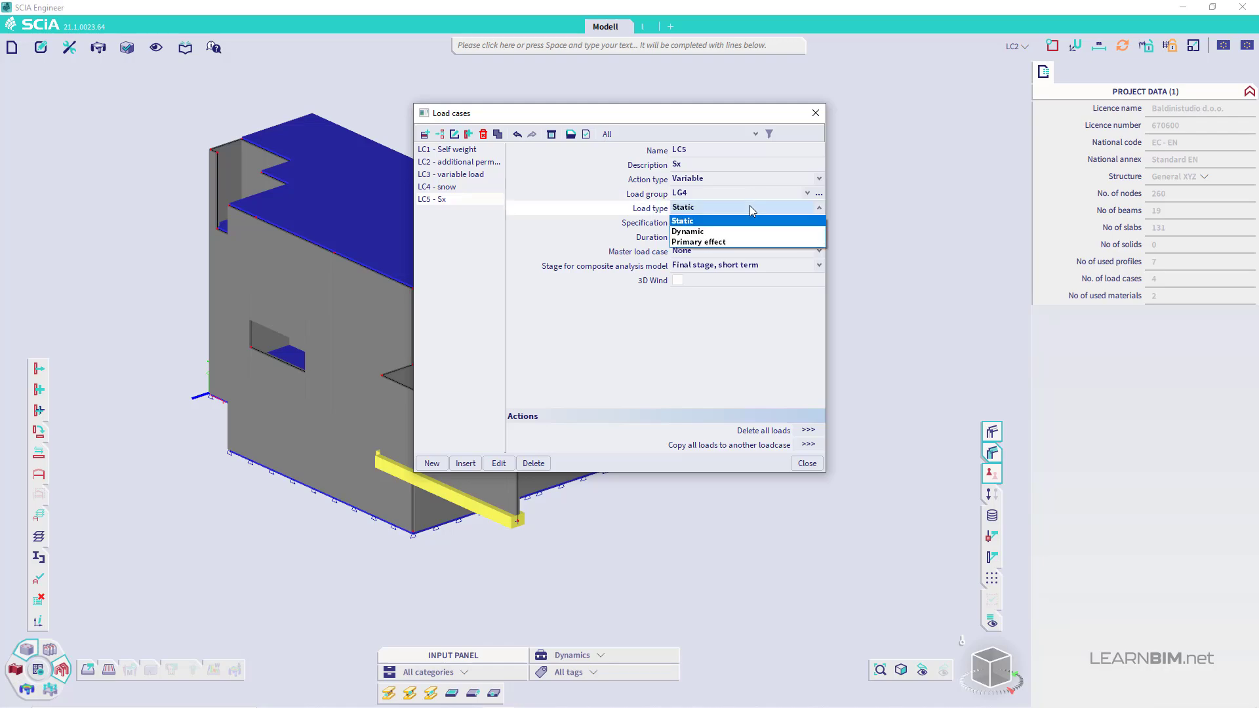
pyautogui.click(734, 232)
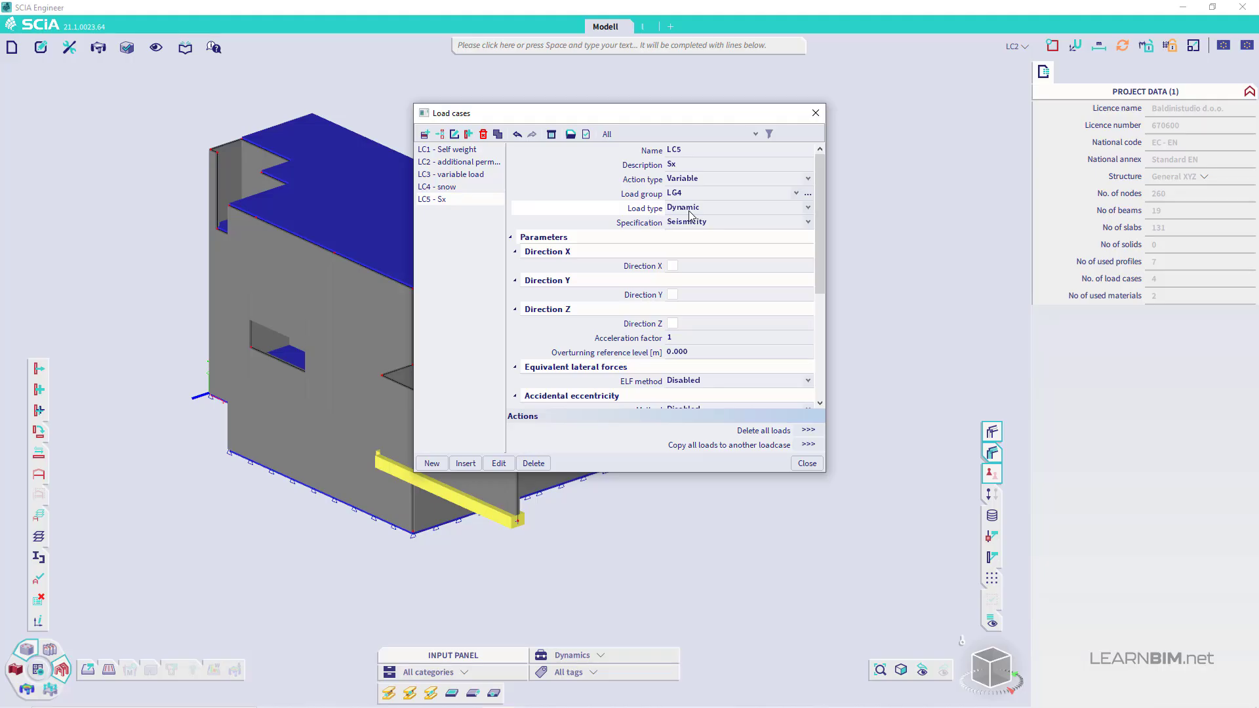
pyautogui.click(672, 266)
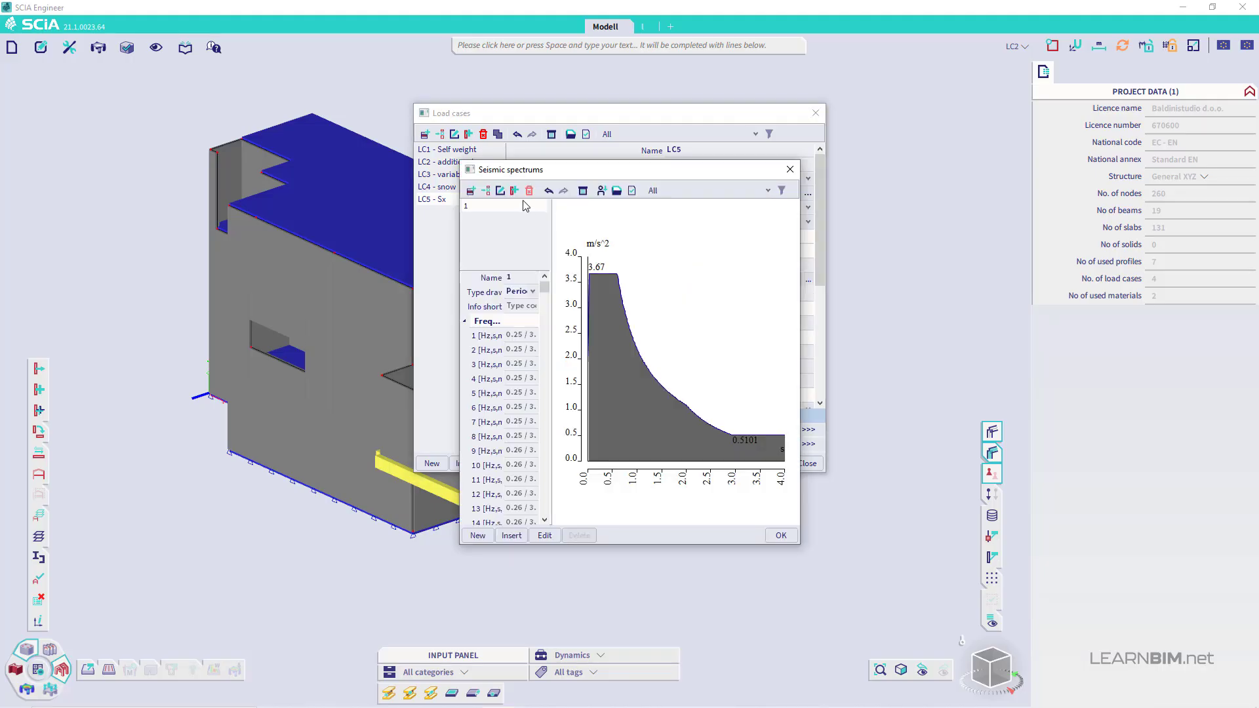
# Create a new seismic spectrum named 475 and set its acceleration coefficient ag to 0.26 in the code parameters
pyautogui.click(476, 534)
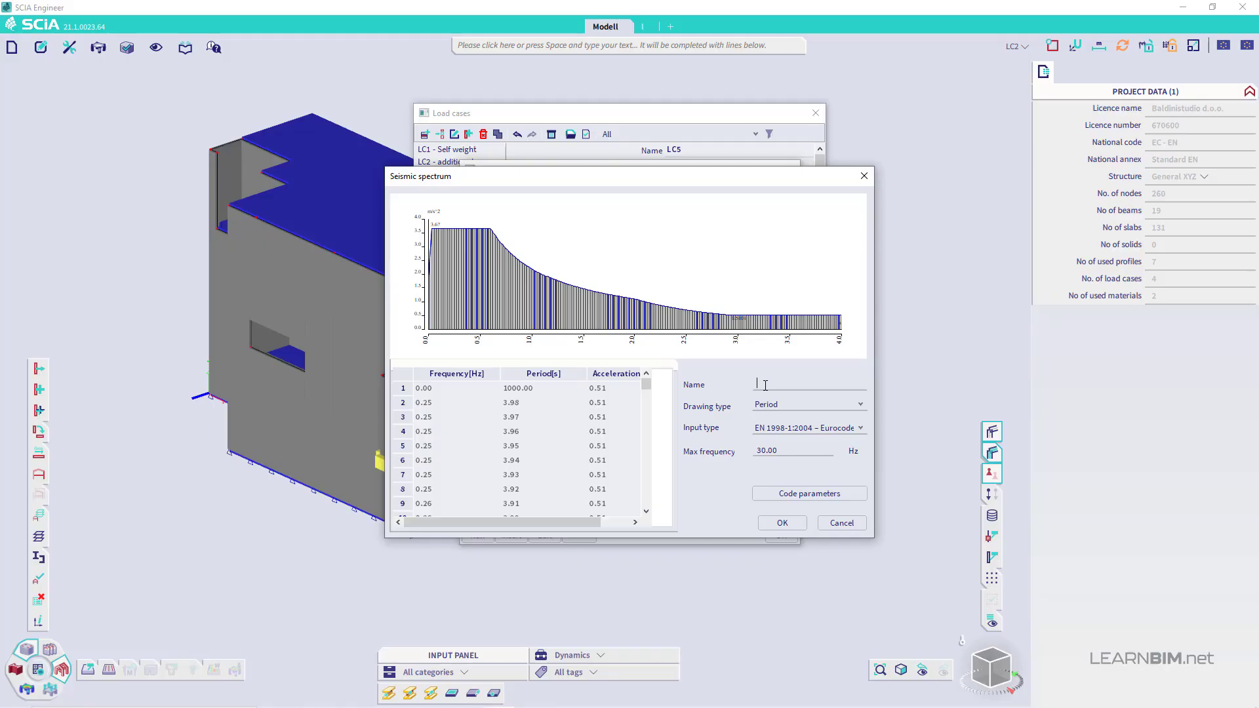
pyautogui.write('475')
pyautogui.click(809, 493)
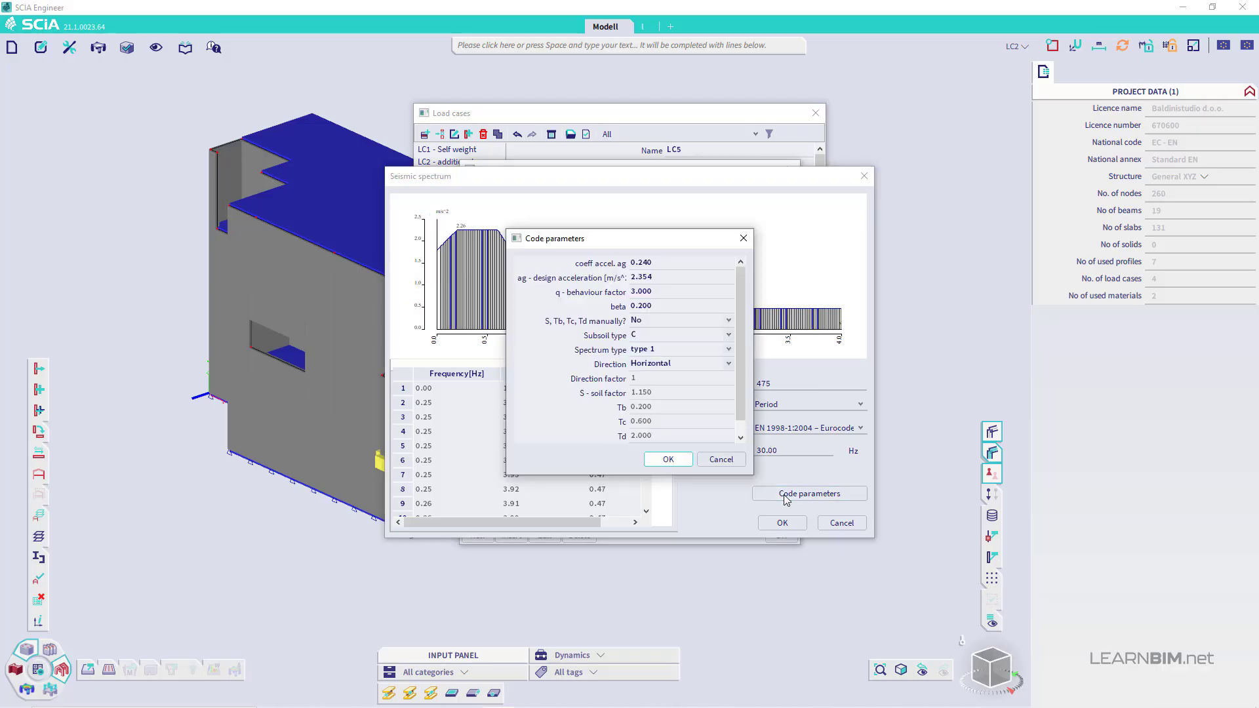
pyautogui.doubleClick(674, 264)
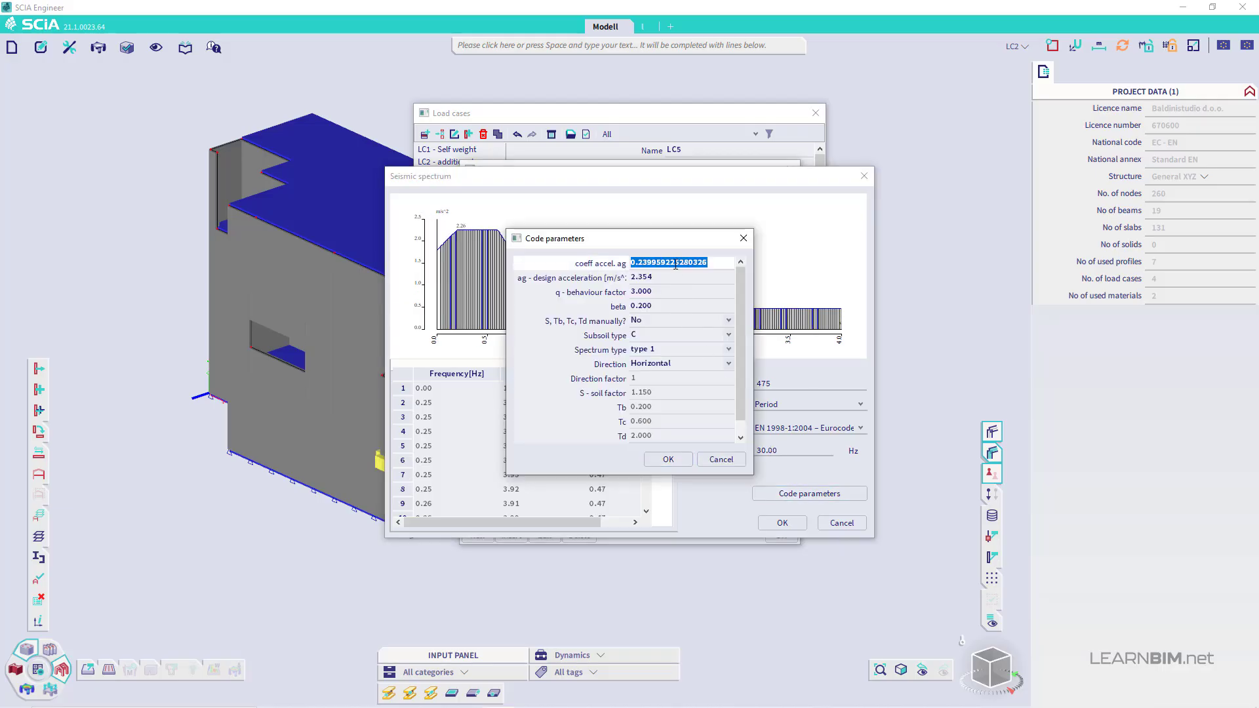
pyautogui.write('0.26')
pyautogui.press('Return')
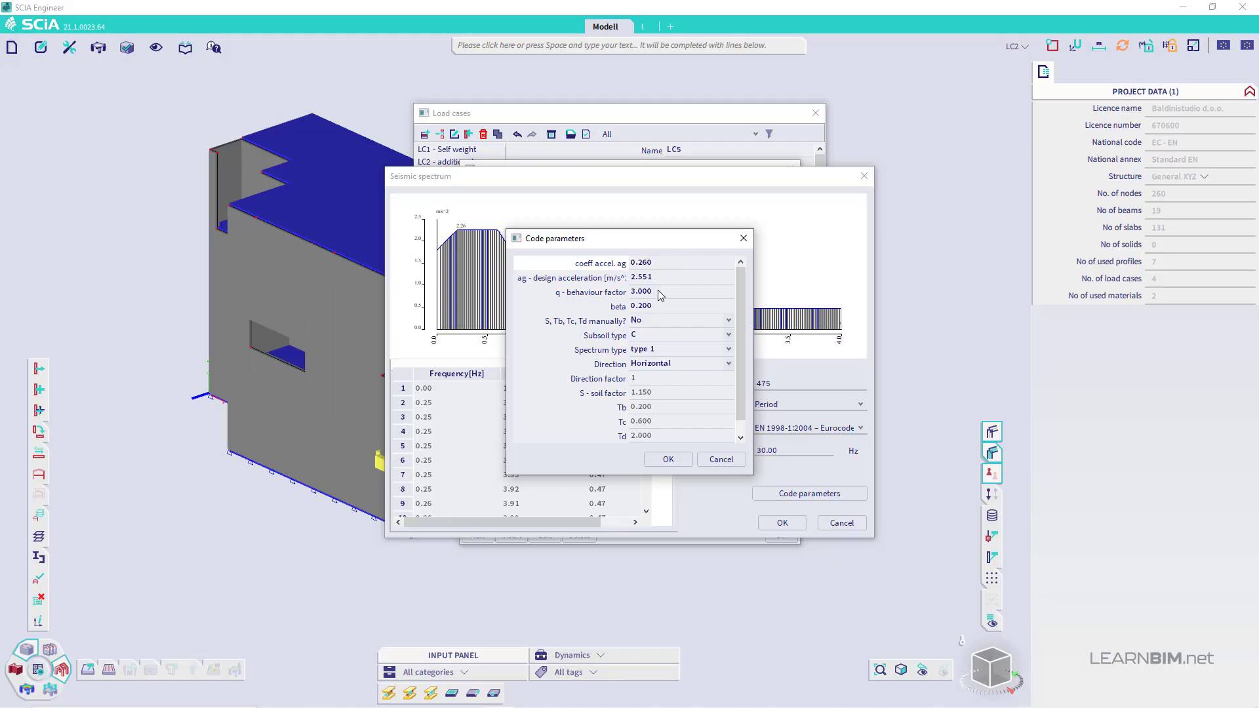
# Set the behaviour factor q to 2, then confirm spectrum 475 and assign it as the response spectrum for direction X
pyautogui.doubleClick(658, 290)
pyautogui.write('2')
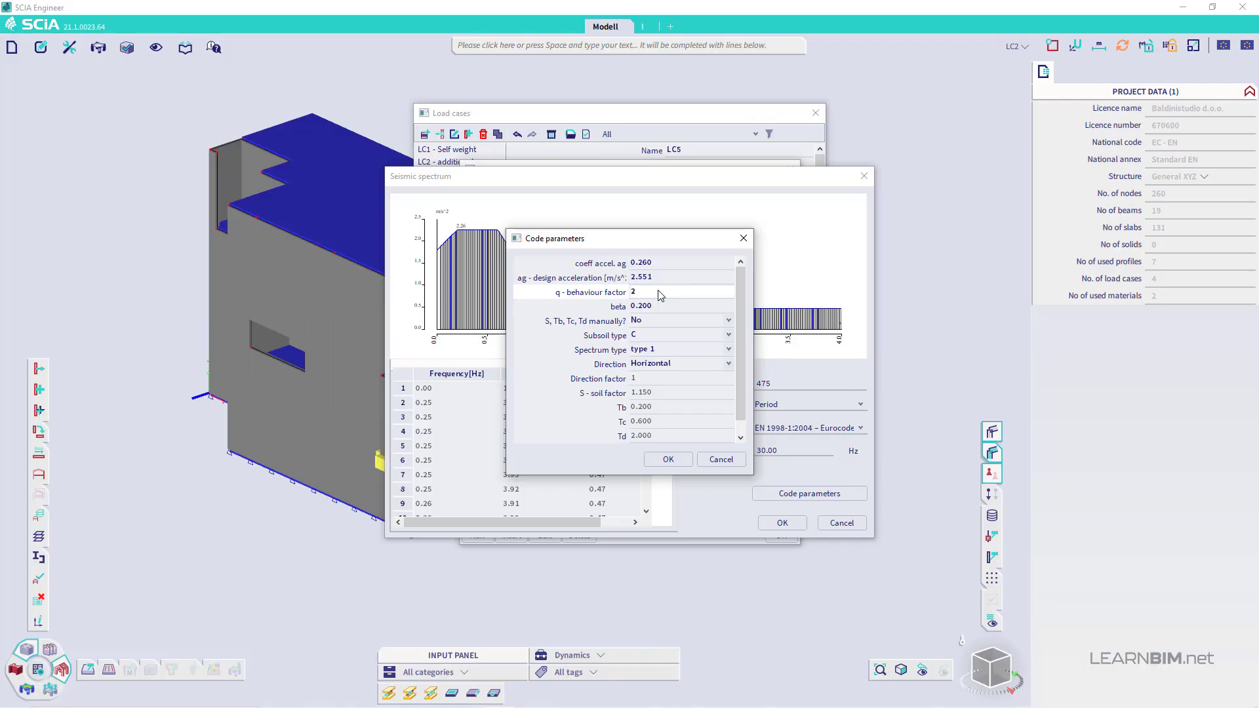
pyautogui.press('Return')
pyautogui.click(650, 347)
pyautogui.click(650, 348)
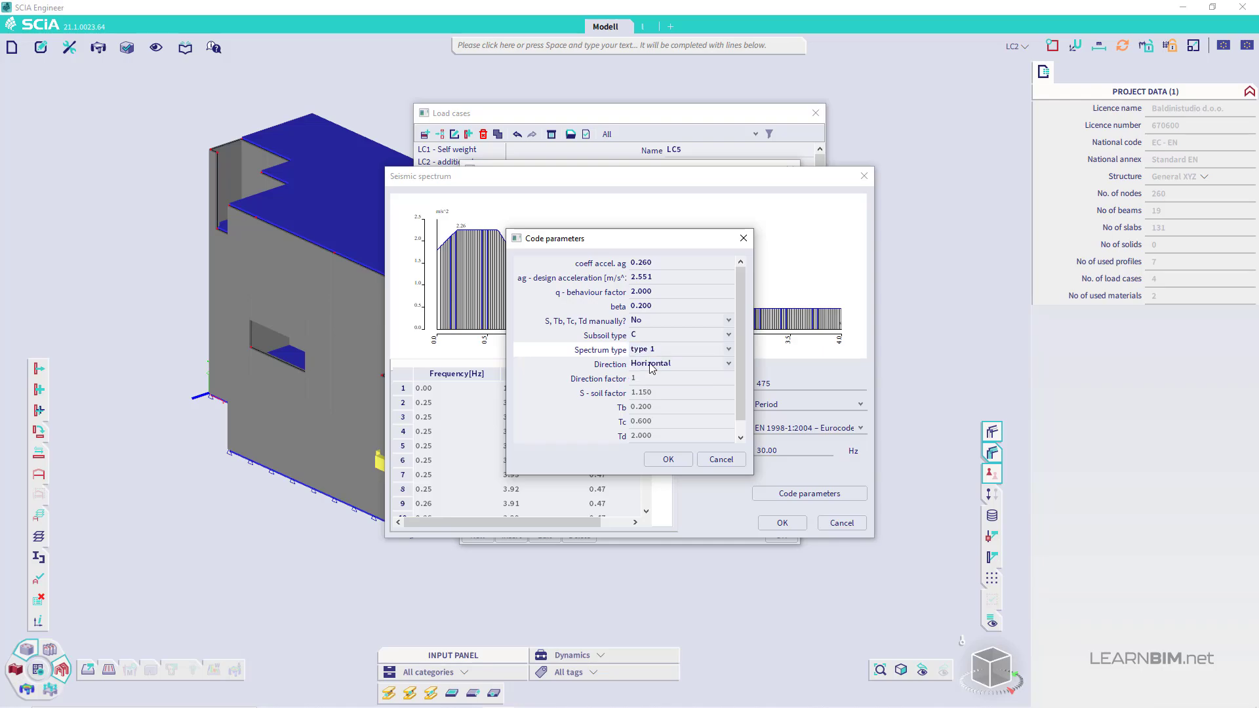
pyautogui.click(668, 460)
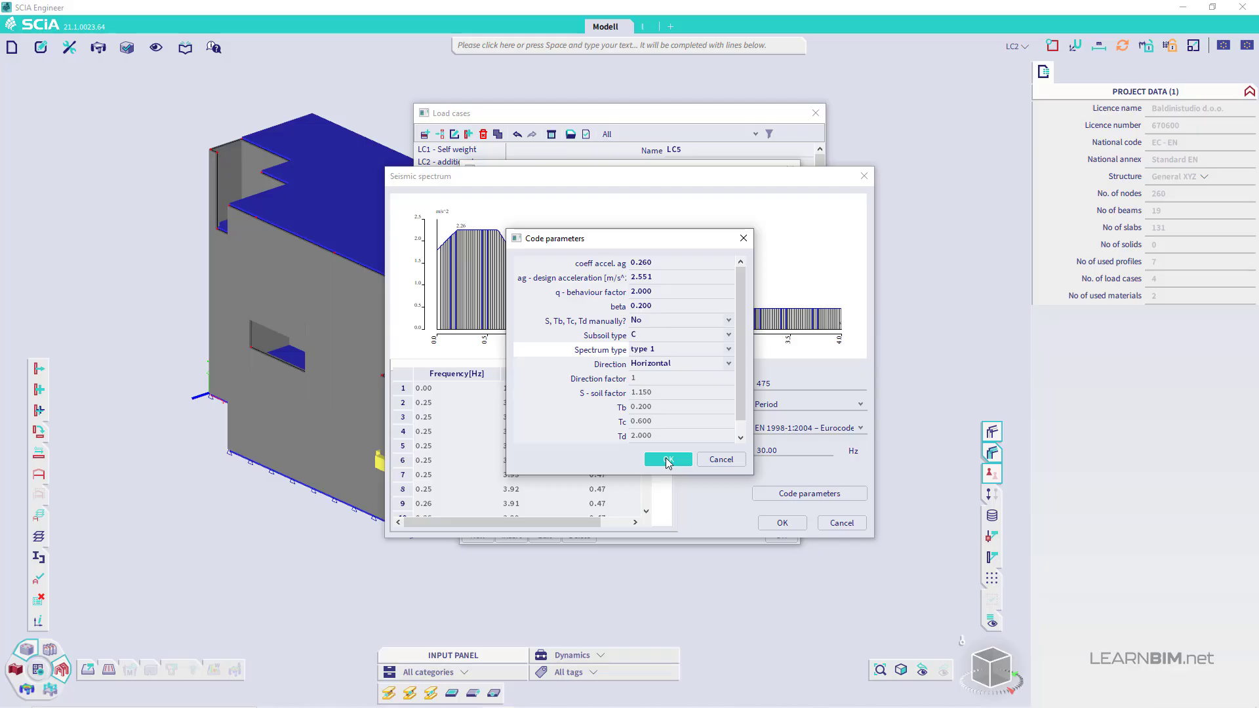
pyautogui.click(668, 460)
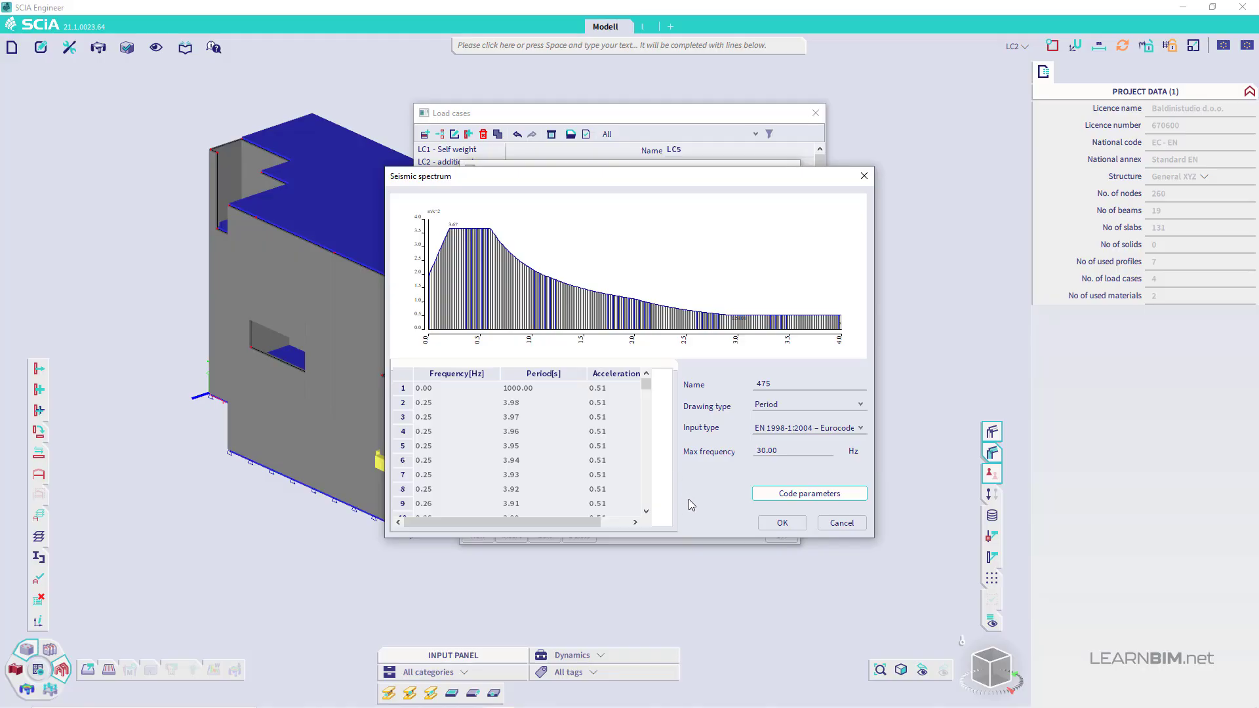
pyautogui.click(765, 523)
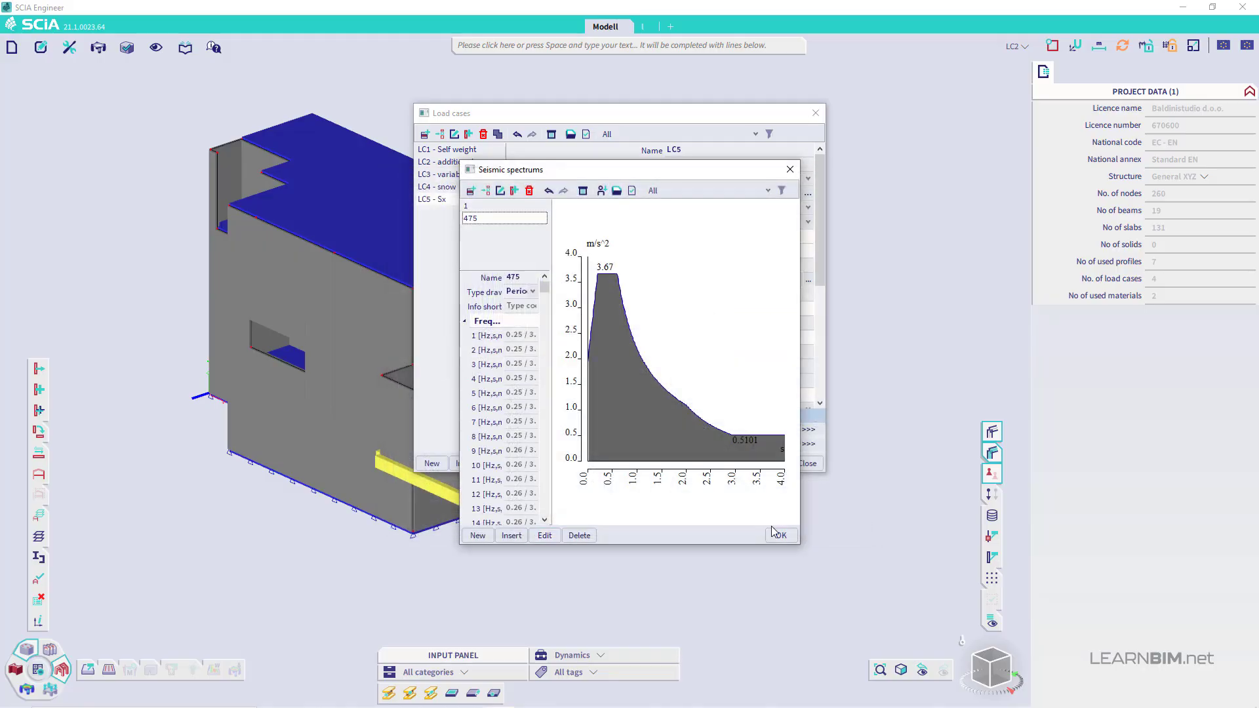
pyautogui.click(776, 535)
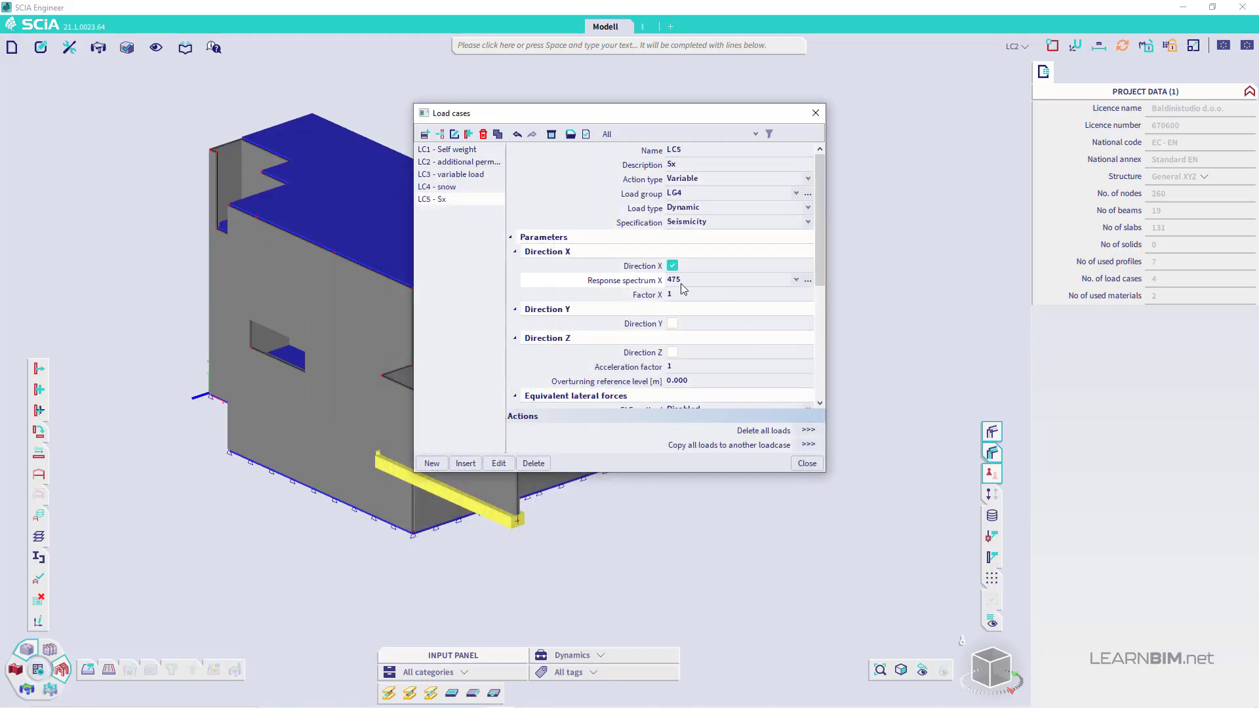
# Enable direction Y for the Sx load case and set its factor to 0.3
pyautogui.click(672, 323)
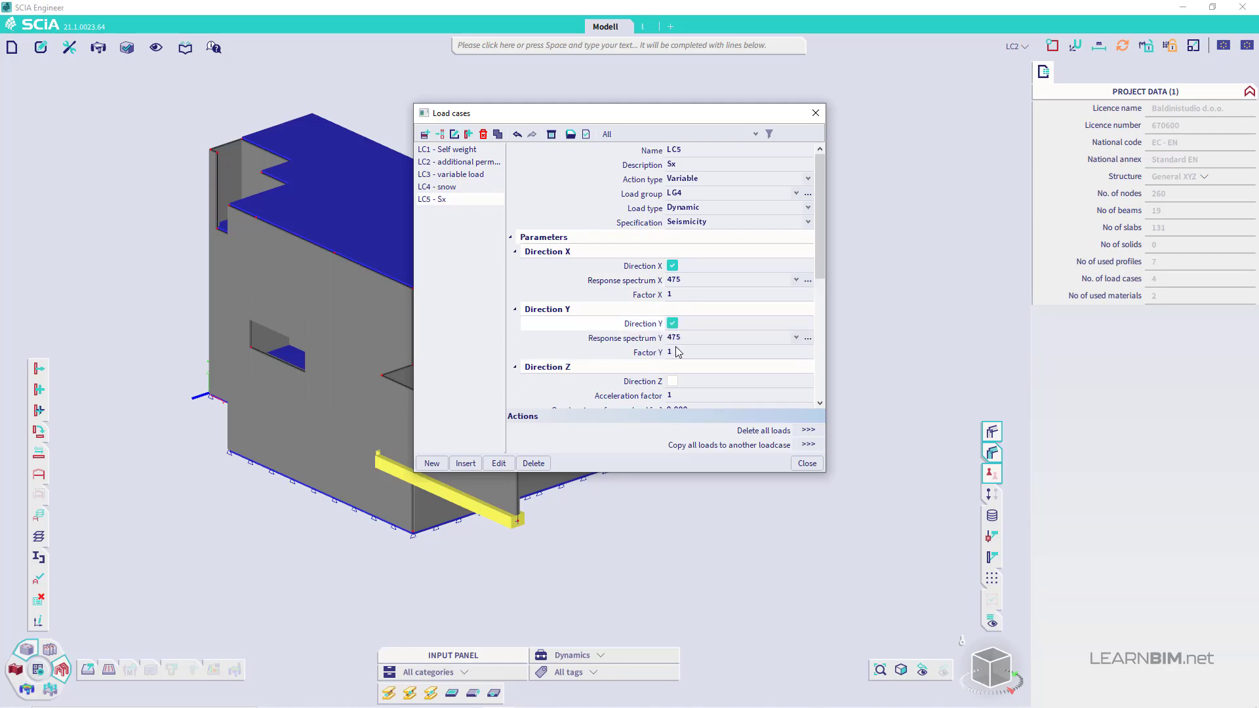
pyautogui.click(678, 352)
pyautogui.write('0.3')
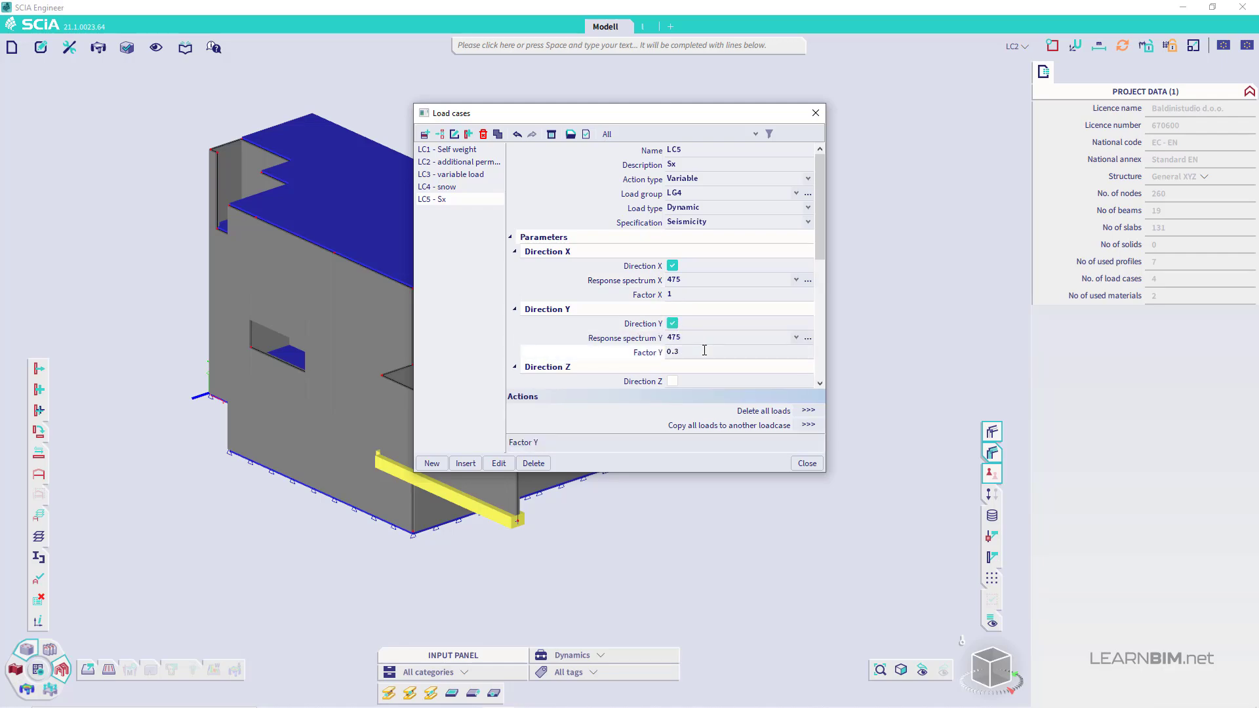
pyautogui.moveTo(719, 471); pyautogui.dragTo(719, 670)
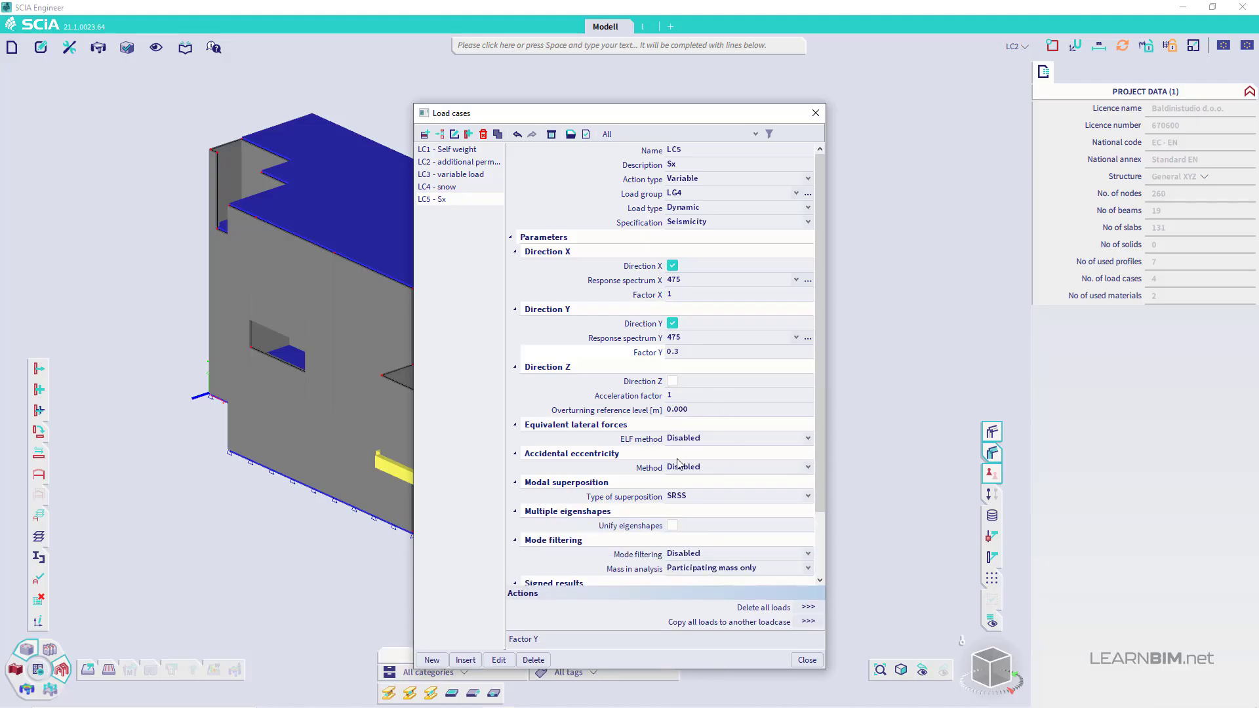
pyautogui.scroll(-1, 674, 492)
pyautogui.scroll(-1, 681, 485)
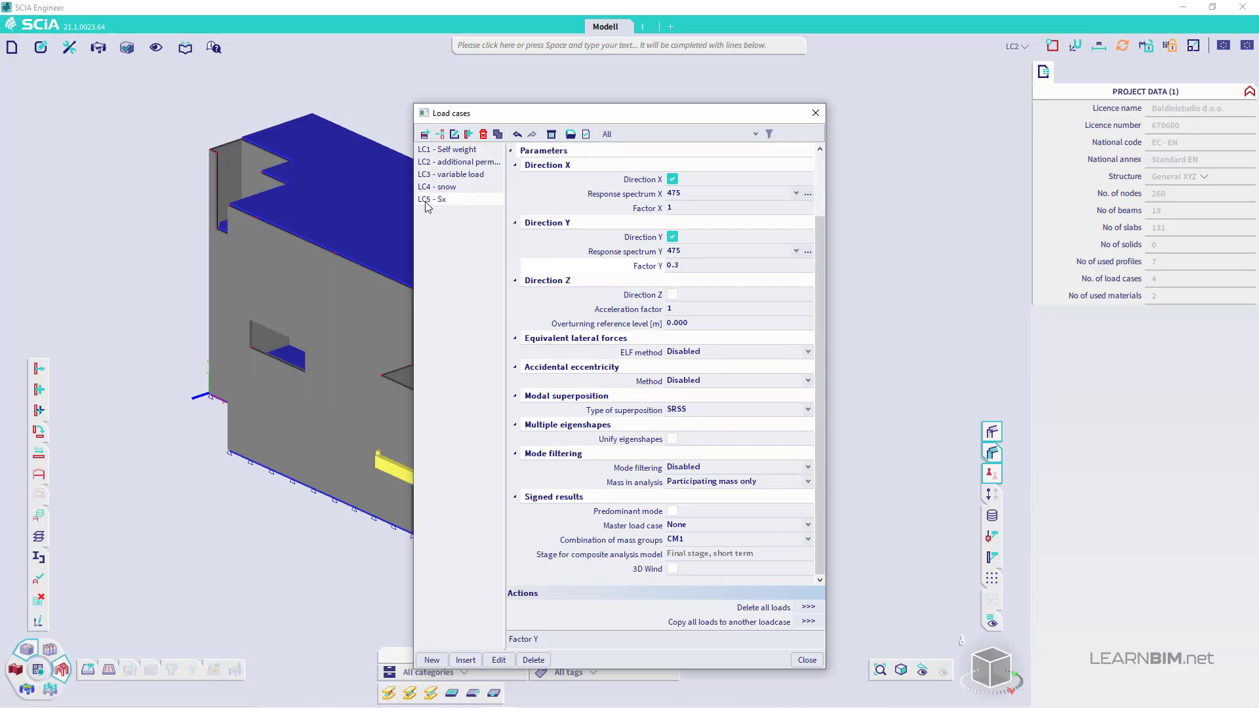
# Add another seismic load case after Sx and describe it as Sy
pyautogui.click(431, 660)
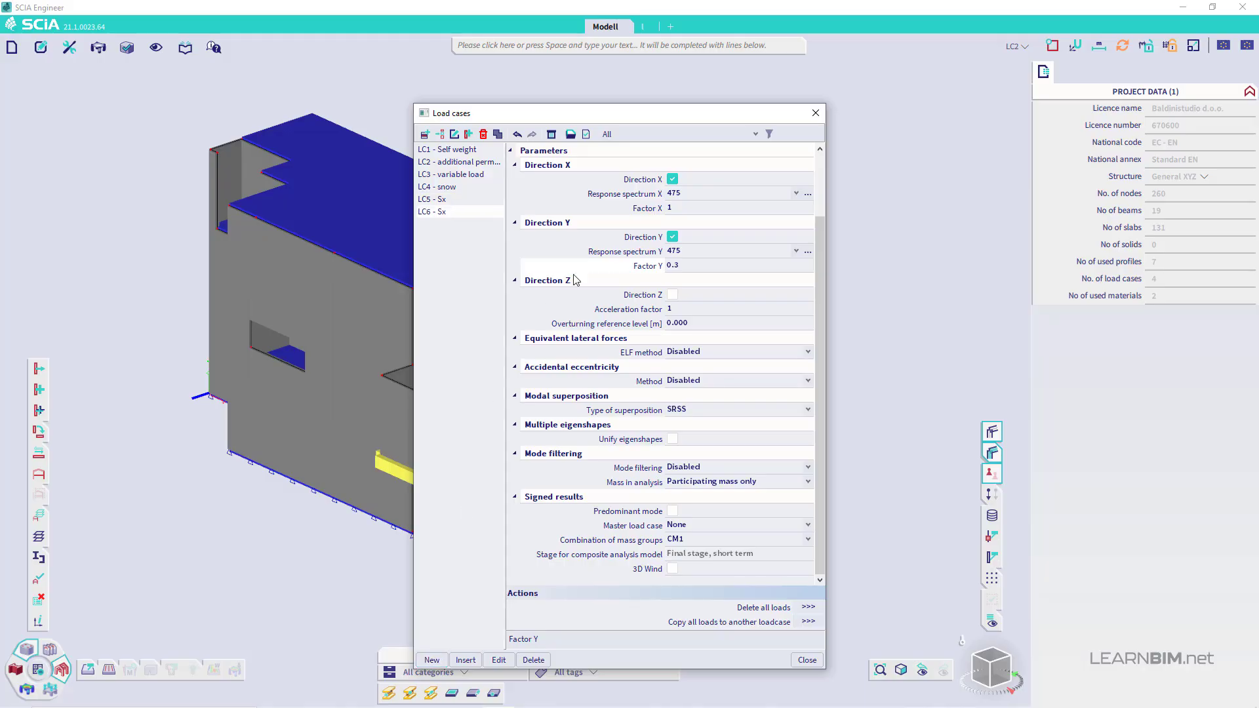
pyautogui.scroll(2, 722, 192)
pyautogui.click(684, 165)
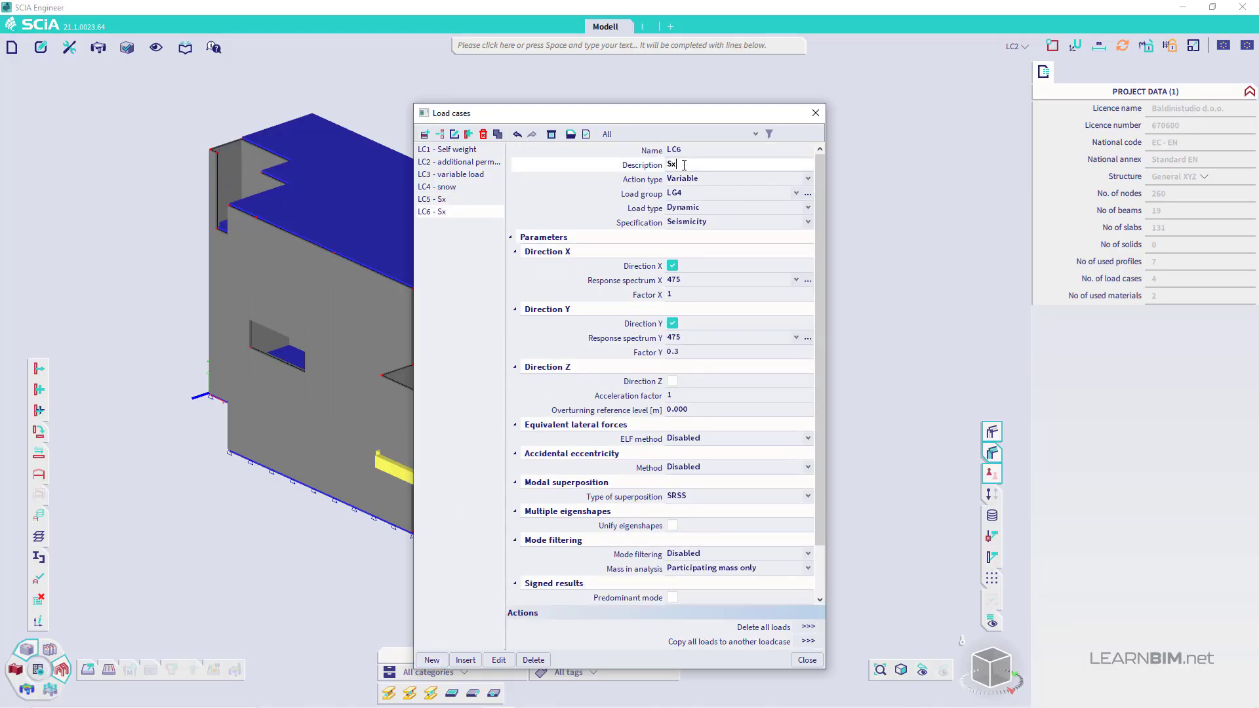
pyautogui.write('y')
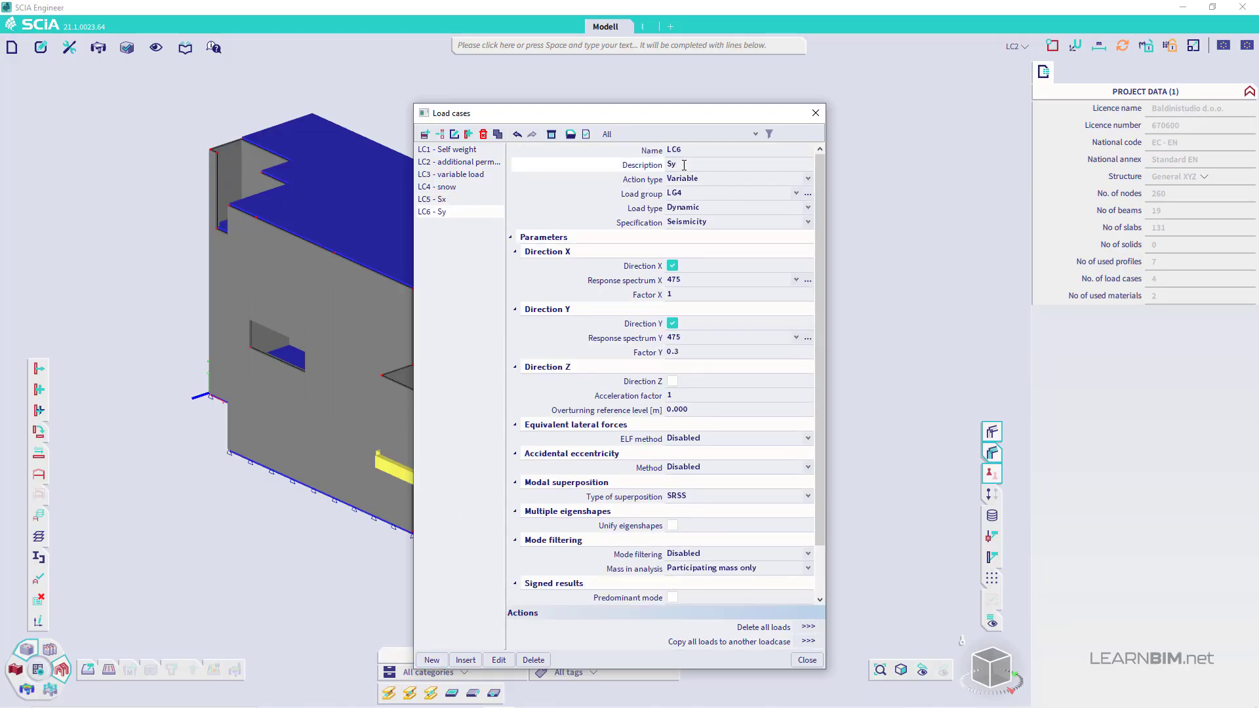
# Set Factor X to 0.3 and Factor Y to 1 for the Sy load case
pyautogui.click(682, 296)
pyautogui.write('0')
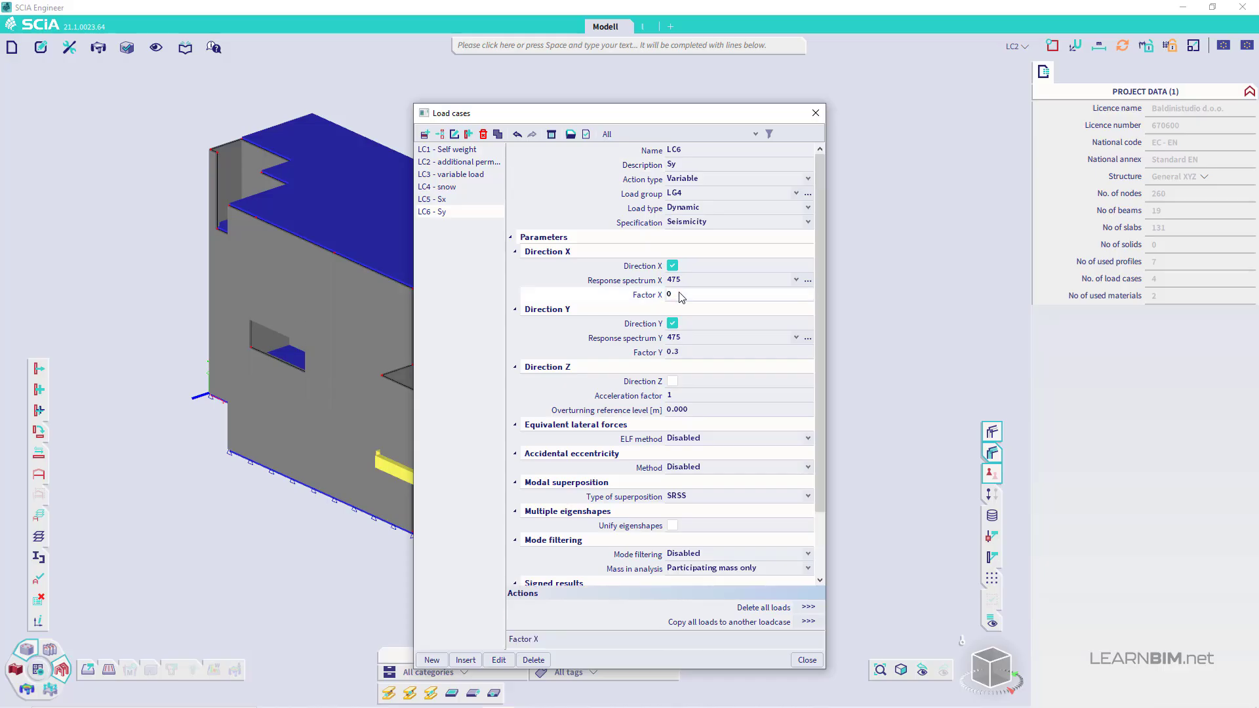
pyautogui.write('.3')
pyautogui.click(687, 354)
pyautogui.write('1')
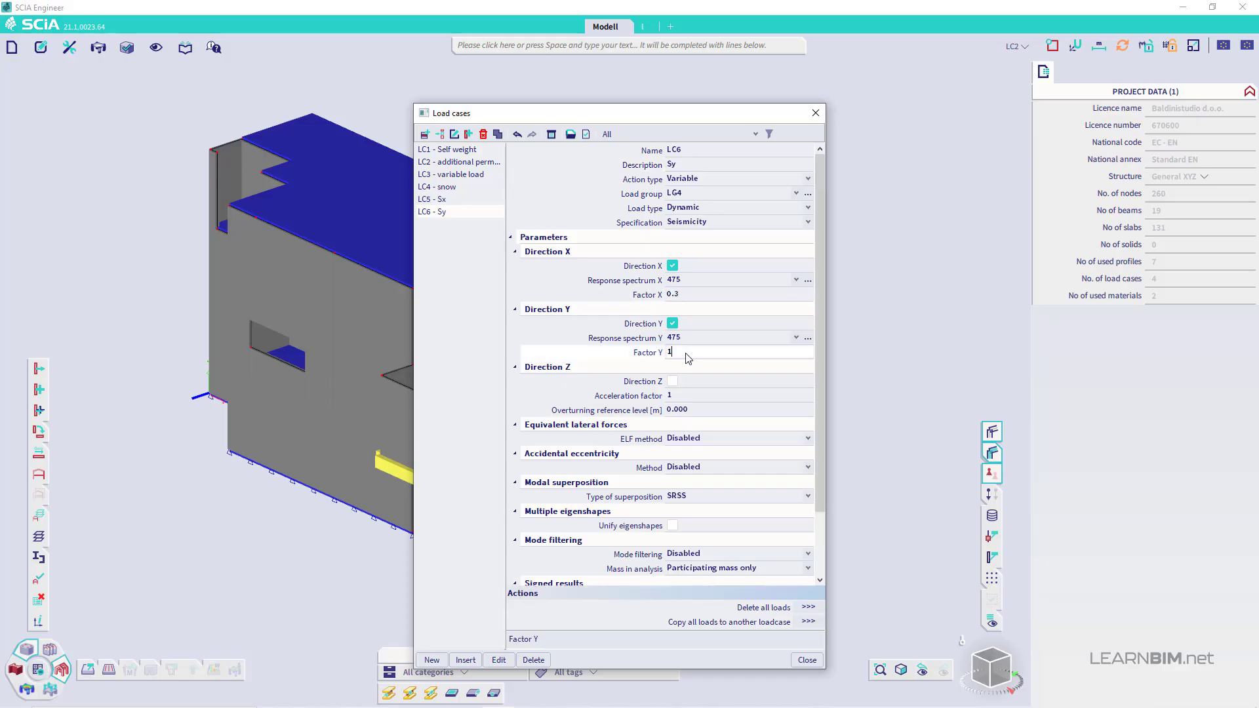
pyautogui.press('Return')
pyautogui.scroll(-2, 688, 387)
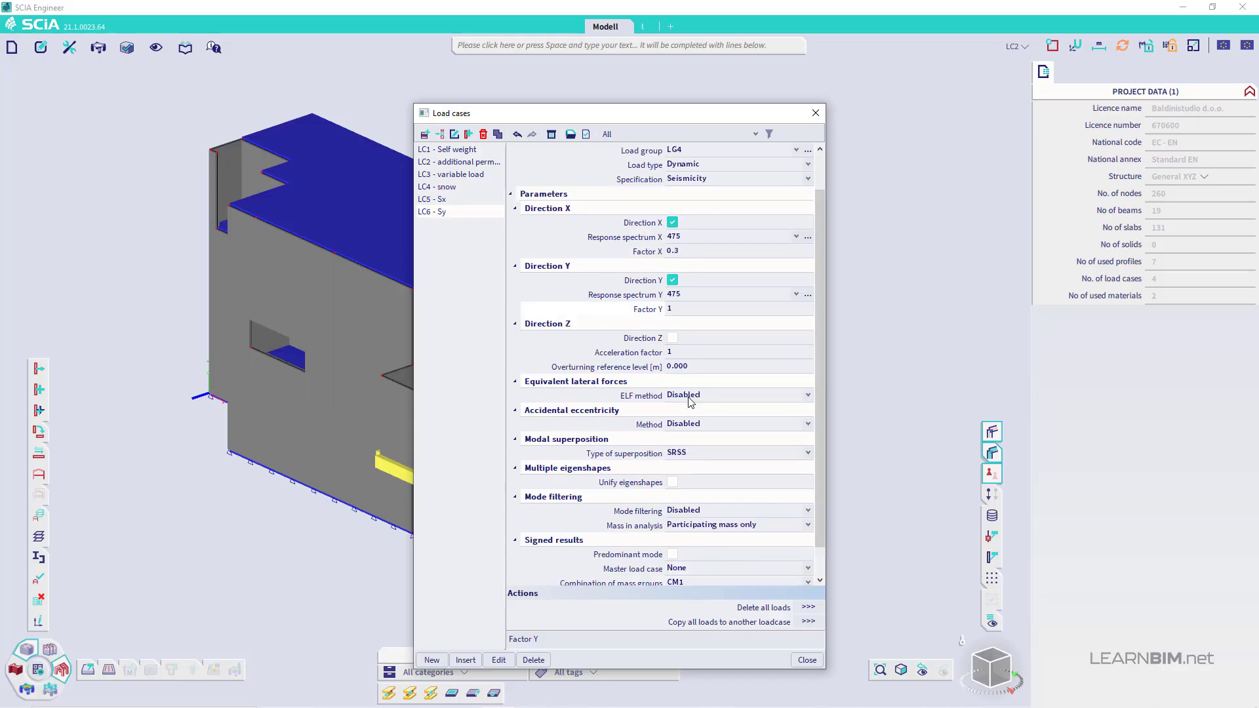